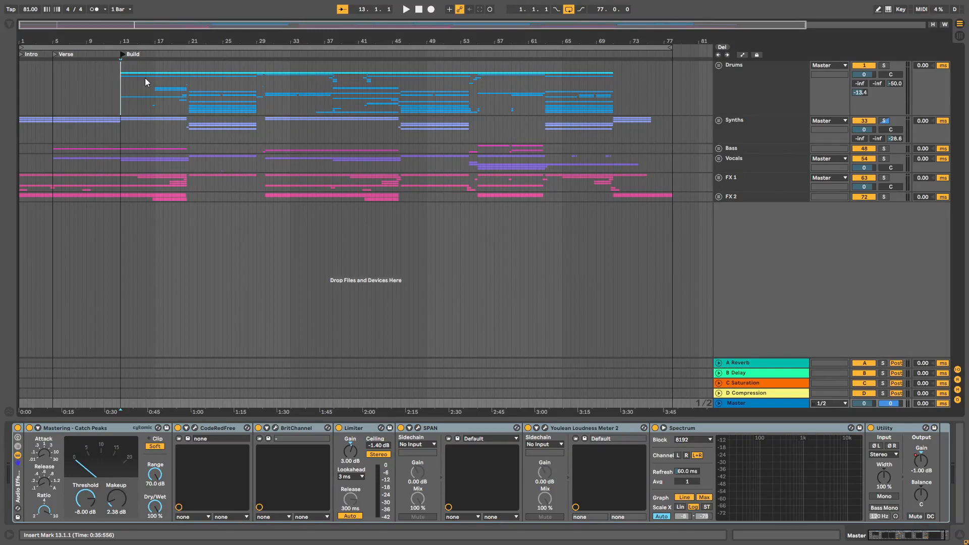
Step: Add a Chorus locator at bar 21 and a second Verse locator at bar 30 of the arrangement
right_click(188, 54)
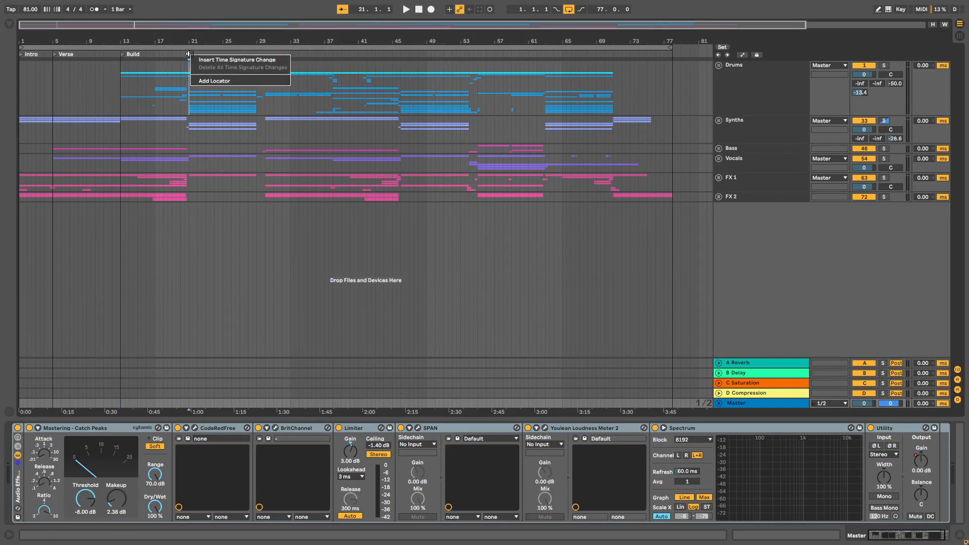
left_click(216, 80)
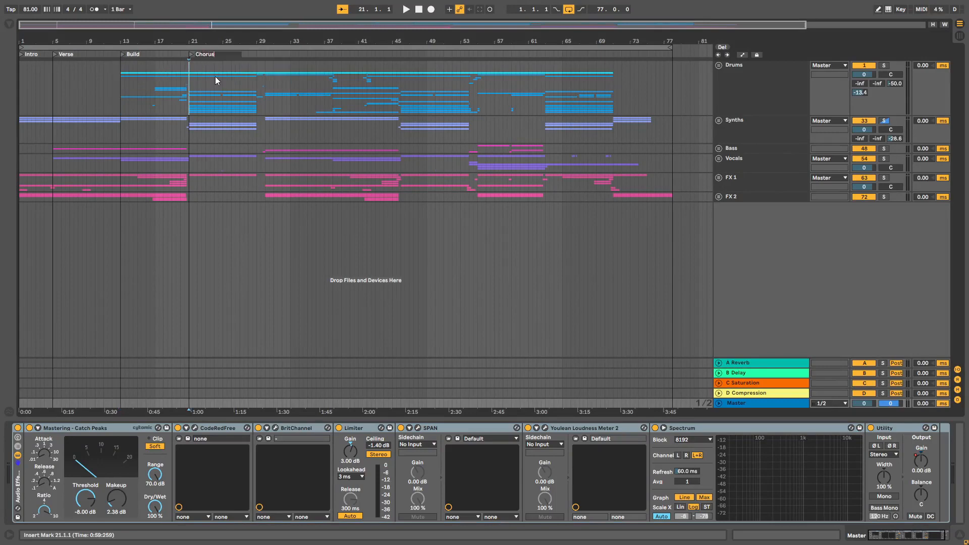
right_click(265, 52)
left_click(291, 79)
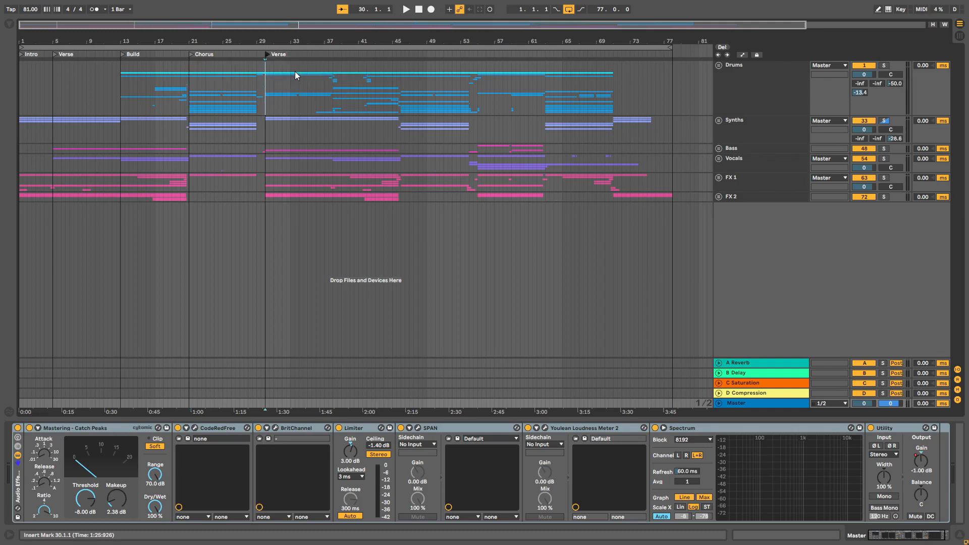
Step: Add a second Build locator at bar 38, a second Chorus locator at bar 46 and another section locator at bar 55, aligning the Build marker
right_click(334, 52)
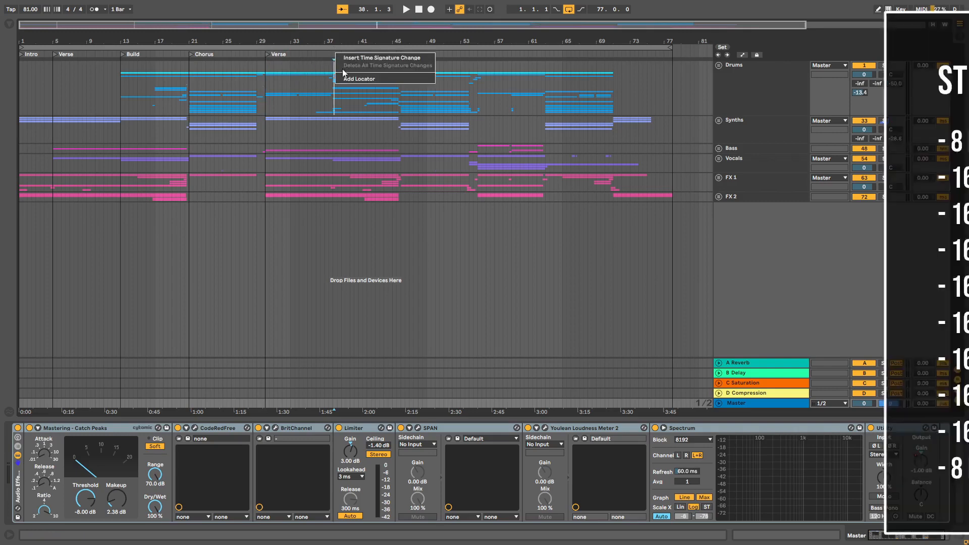
left_click(358, 78)
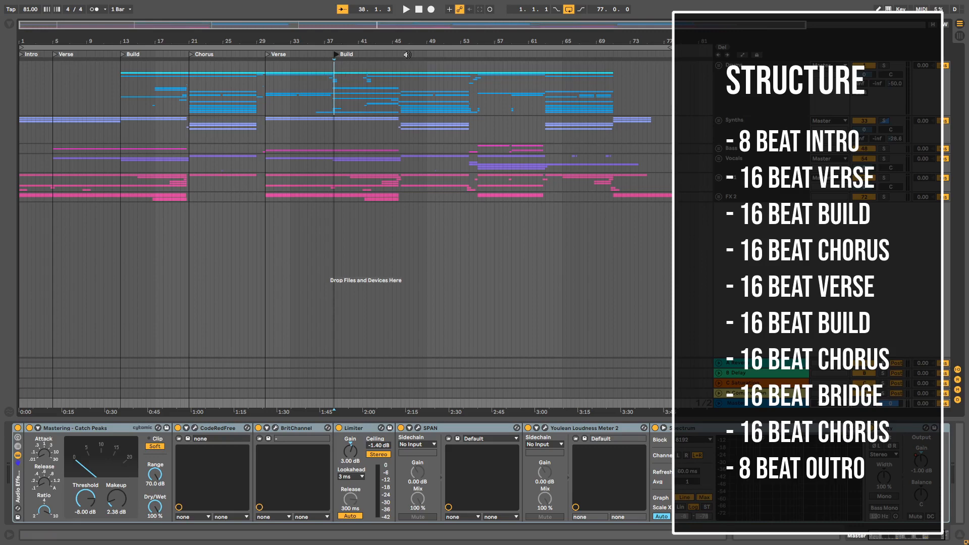
right_click(403, 54)
left_click(418, 80)
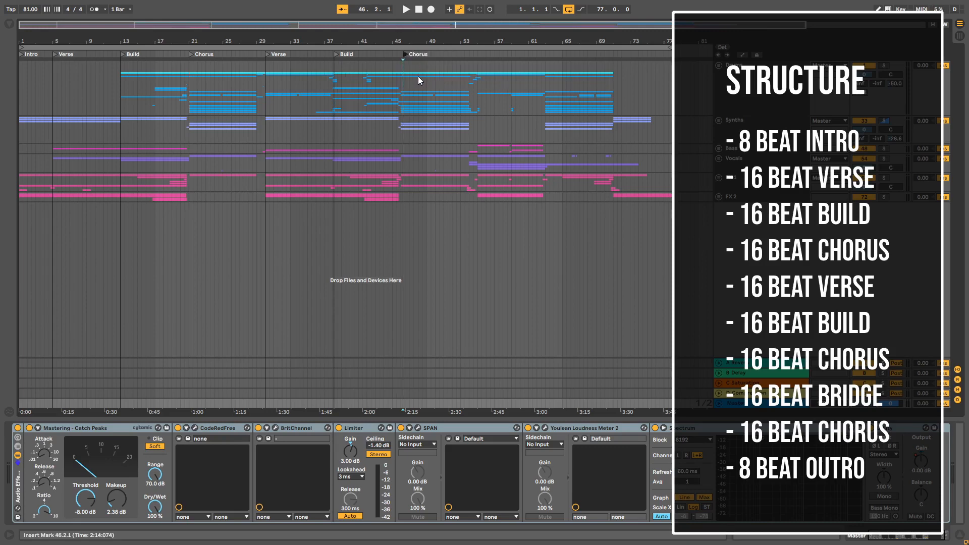
left_click_drag(338, 57, 334, 54)
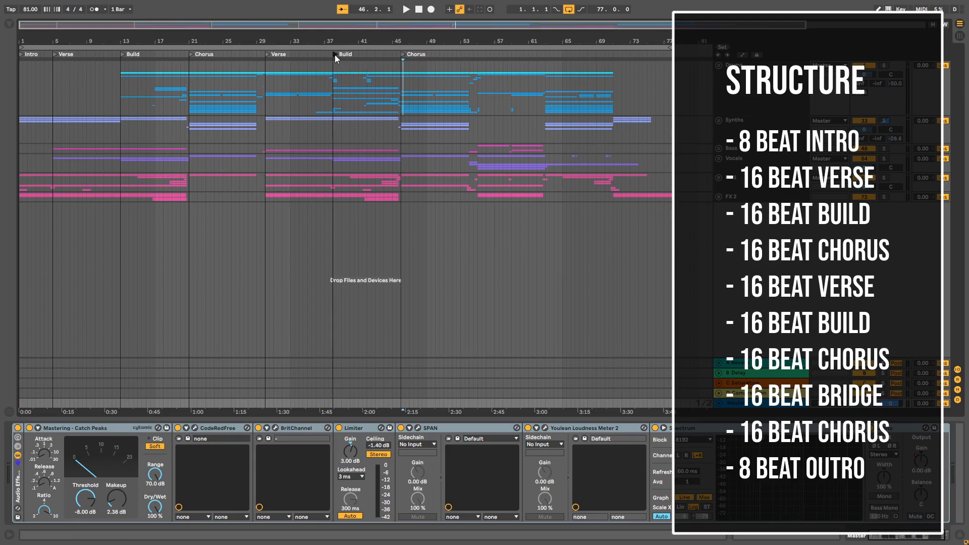
right_click(478, 54)
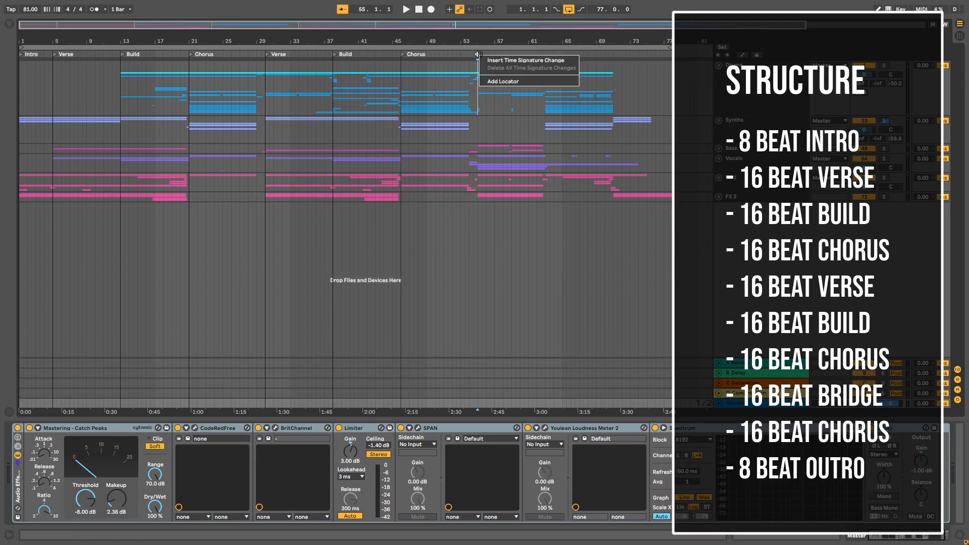
left_click(496, 79)
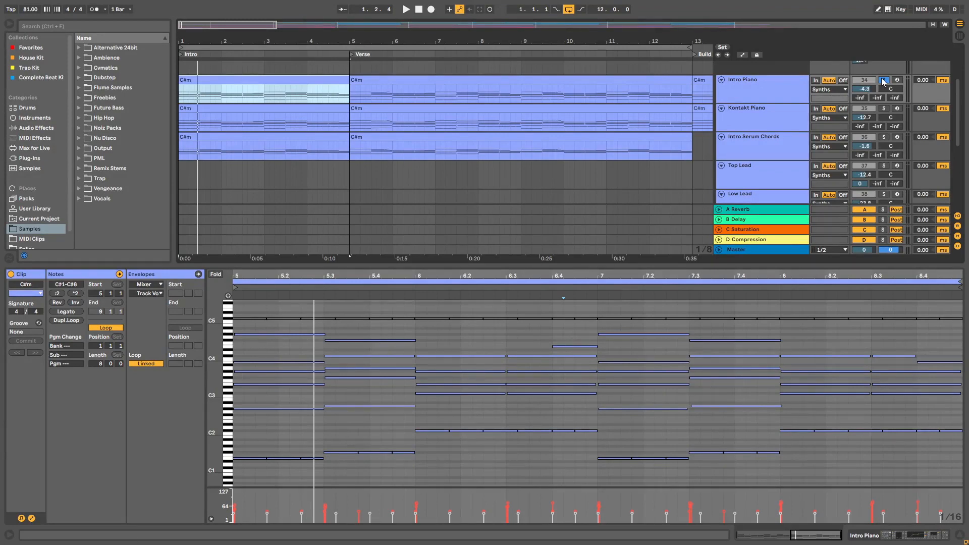
Step: Audition the intro's Kontakt Piano and Intro Serum Chords tracks one at a time in solo
key("space")
left_click(884, 108)
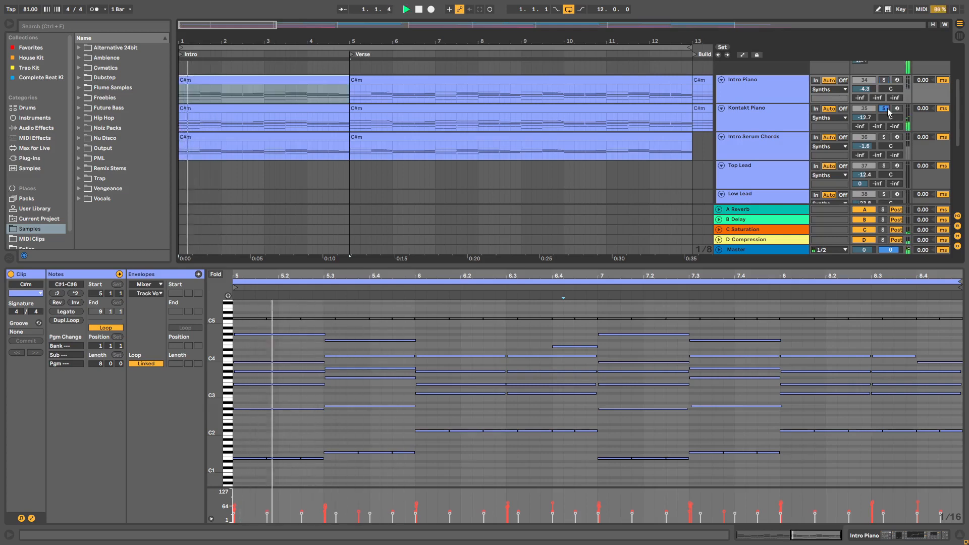
left_click(884, 138)
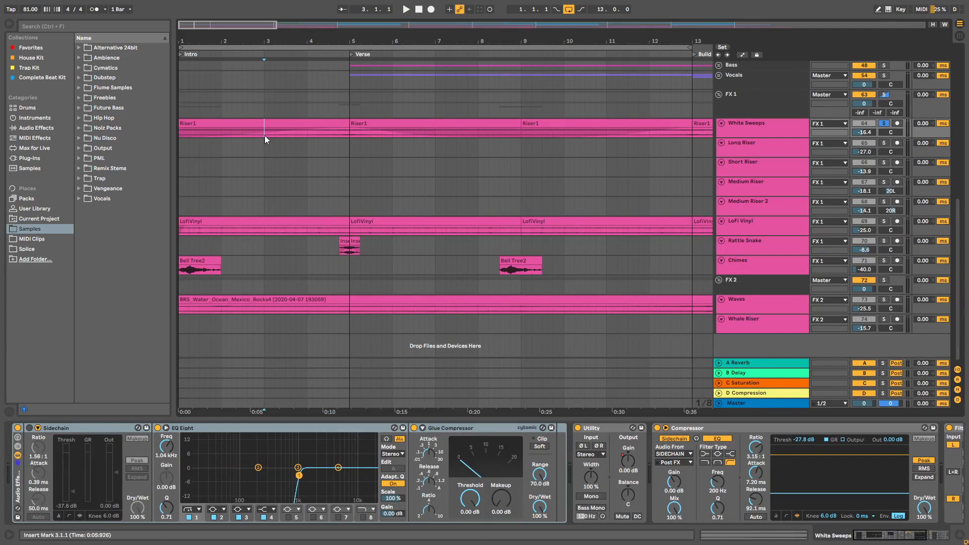
Step: Play back the intro effects and audition the Chimes track in solo
key("space")
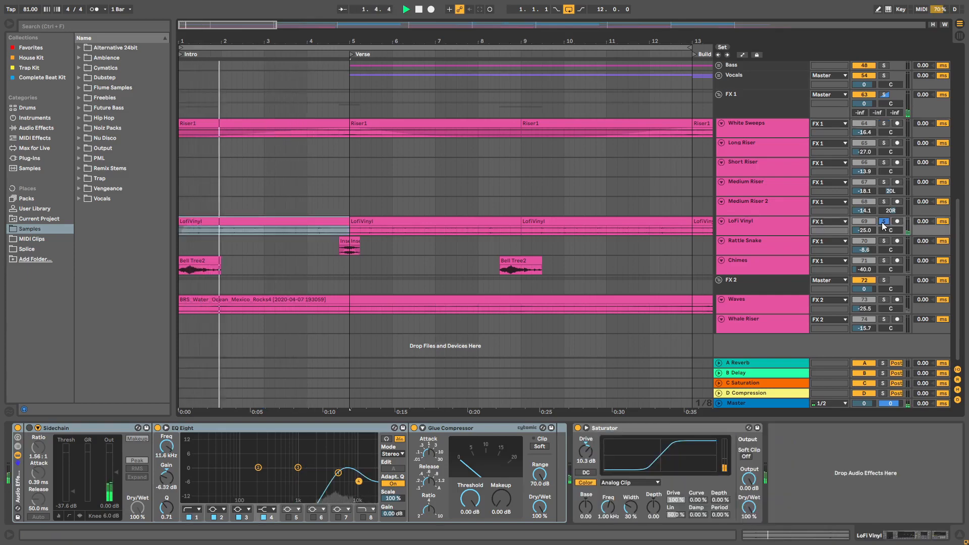
left_click(883, 260)
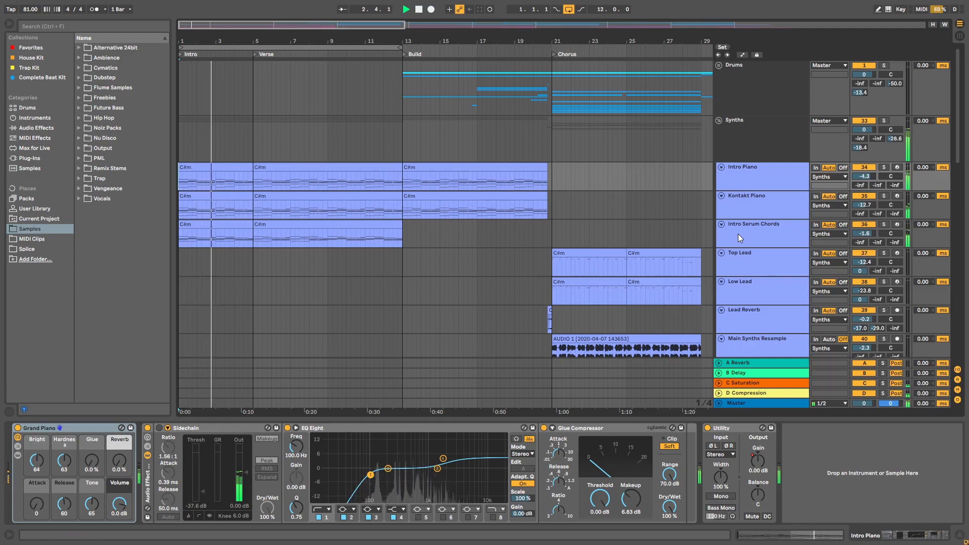
Step: Examine the synth, bass, vocal and FX tracks while the intro and verse play
scroll(738, 234, "down", 10)
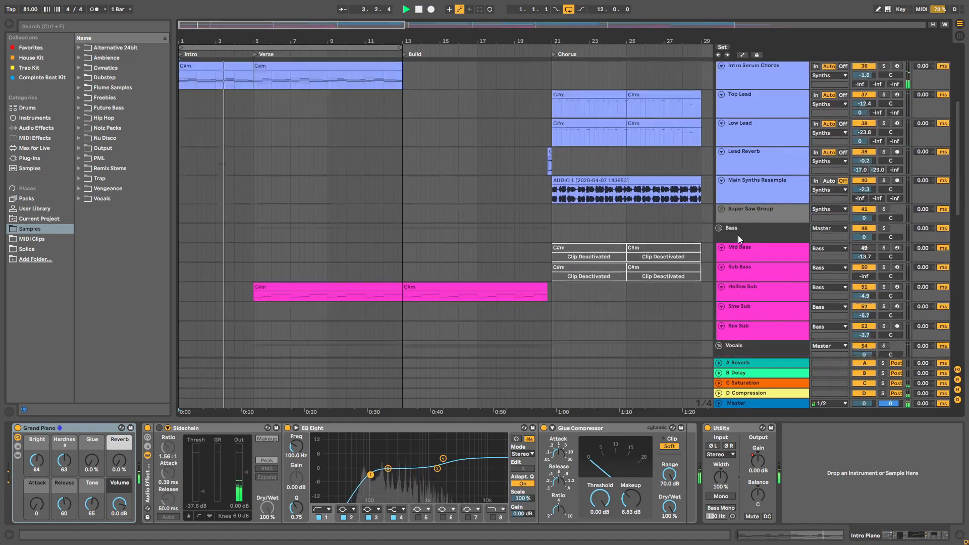
scroll(474, 223, "down", 5)
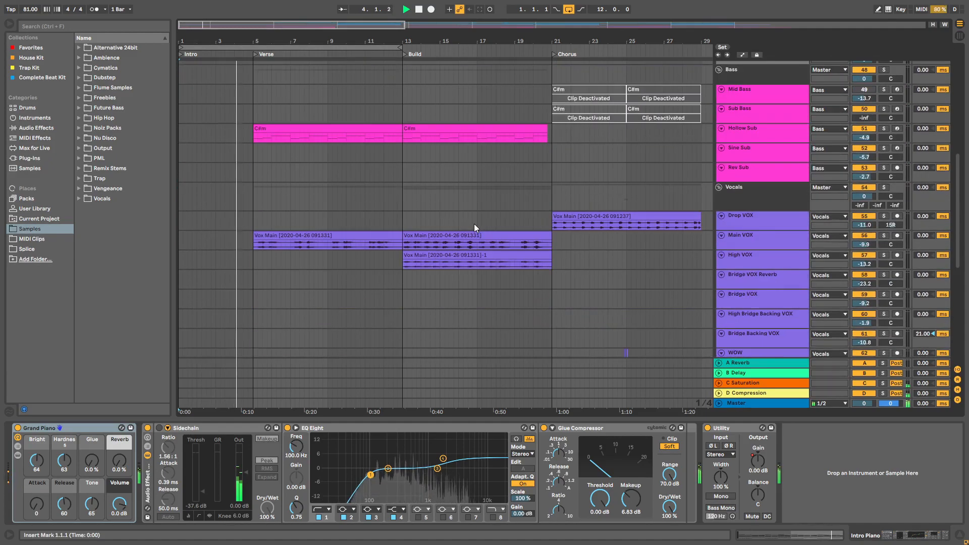
scroll(454, 226, "down", 6)
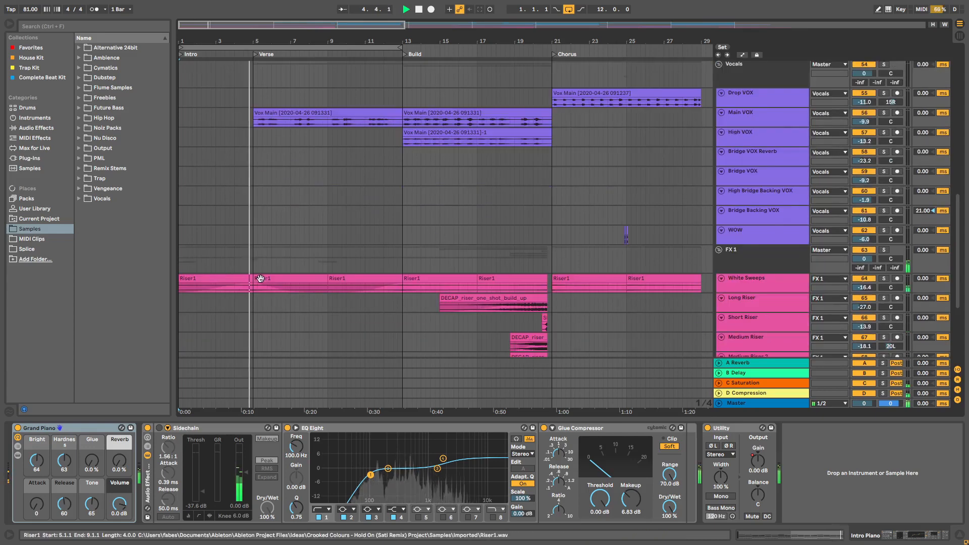
scroll(274, 226, "up", 6)
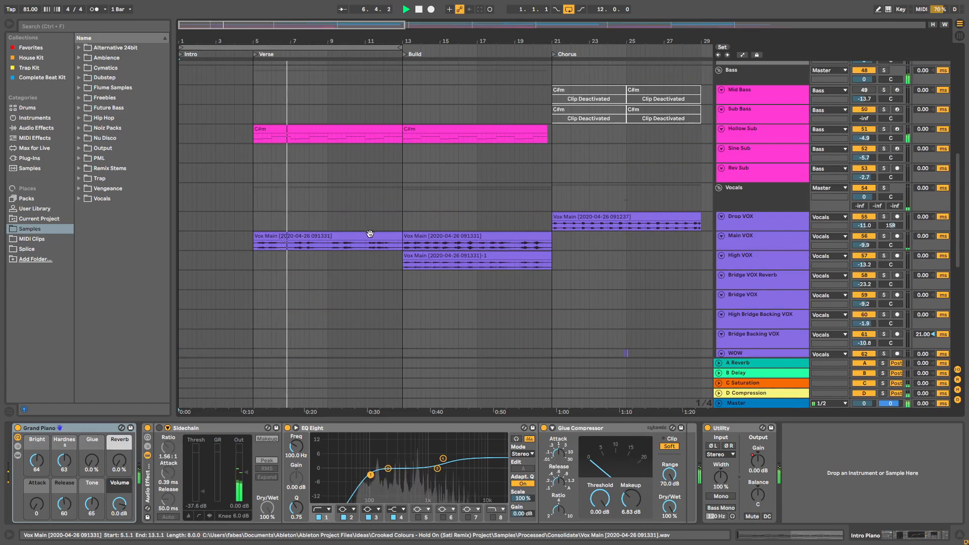
scroll(370, 234, "up", 7)
scroll(370, 234, "up", 6)
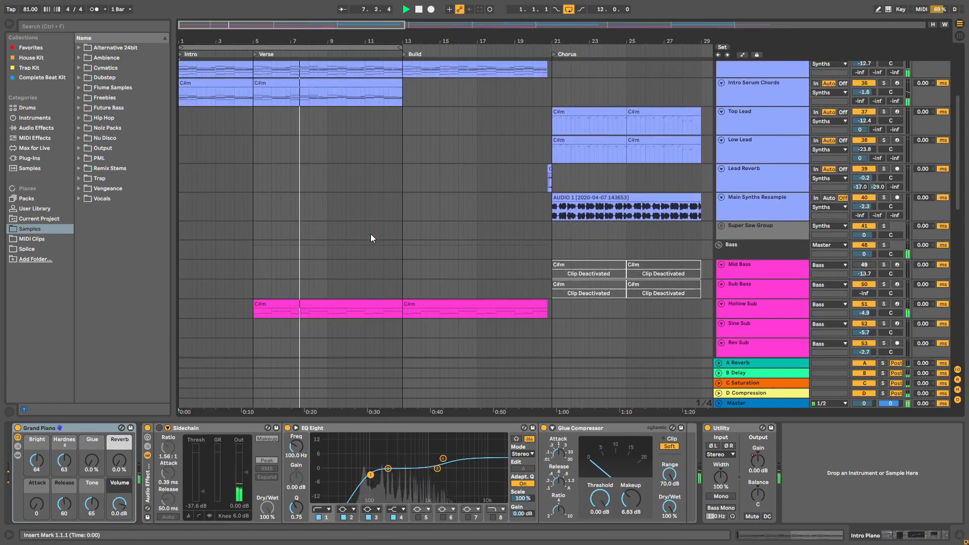
scroll(371, 238, "up", 3)
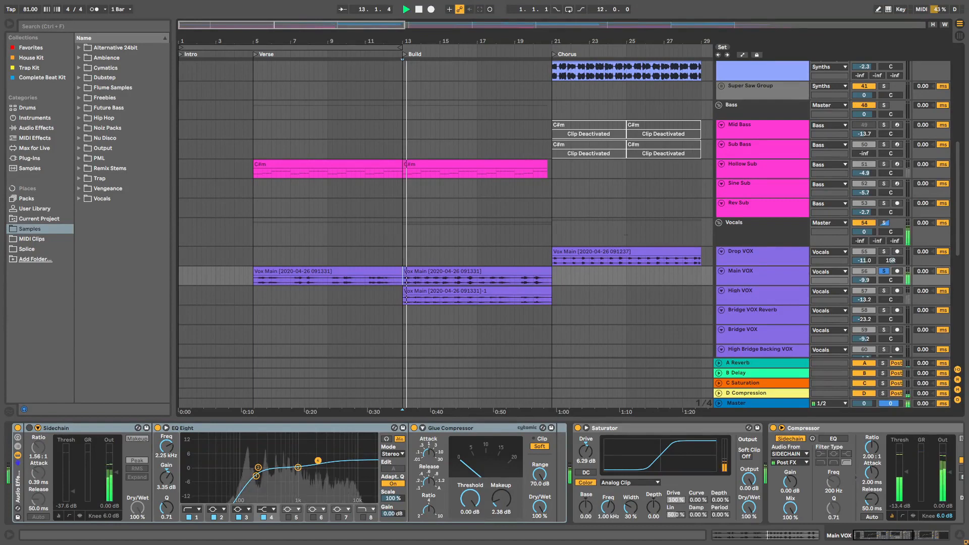
Step: Inspect the effect chains on the Main VOX and High VOX tracks during playback of the build
left_click_drag(889, 537, 904, 537)
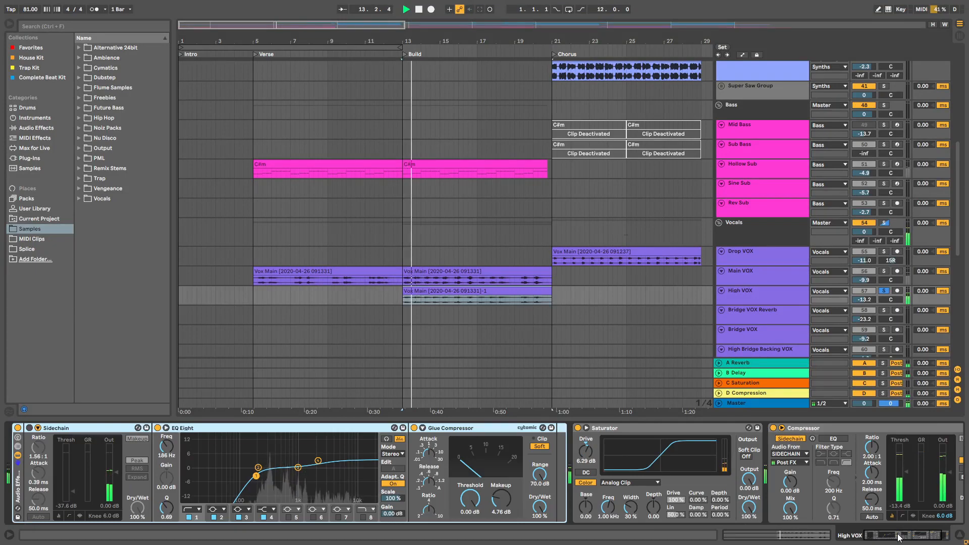
left_click_drag(899, 537, 905, 538)
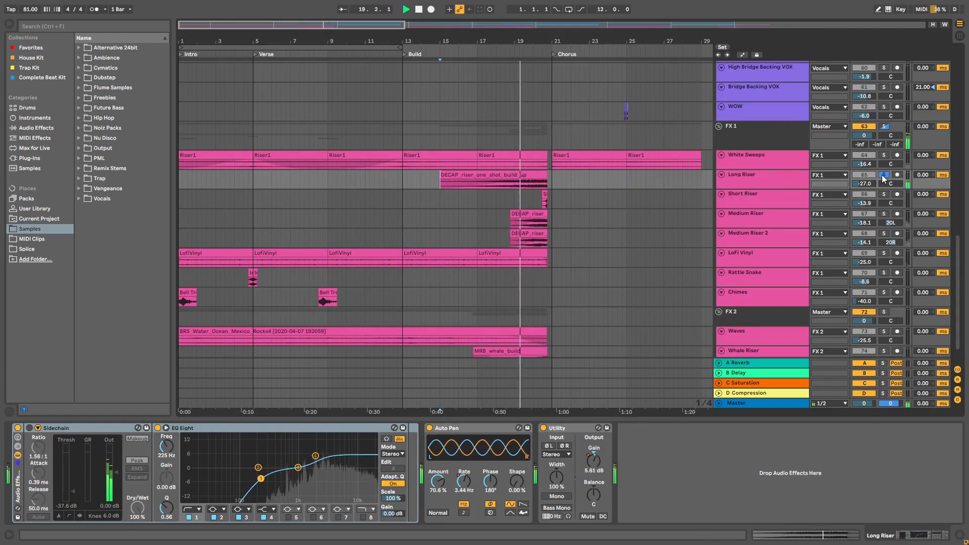
Step: Audition the build's Medium Riser, Medium Riser 2 and Whale Riser tracks one at a time in solo
left_click(883, 213)
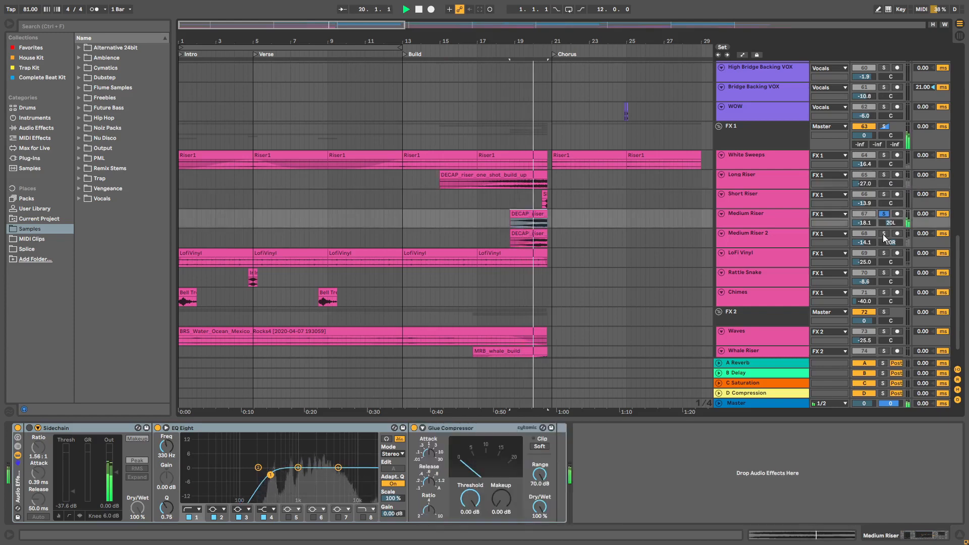
left_click(884, 234)
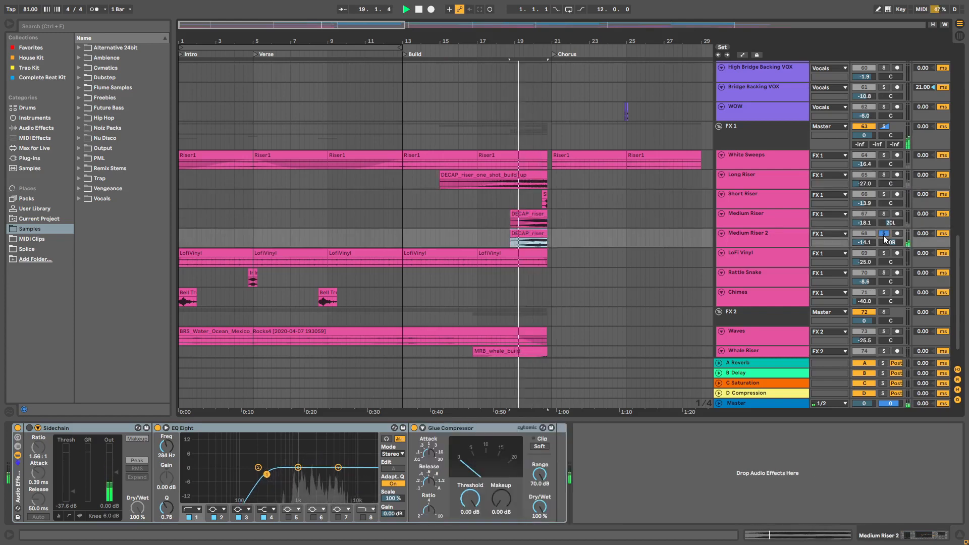
scroll(883, 235, "down", 2)
left_click(883, 319)
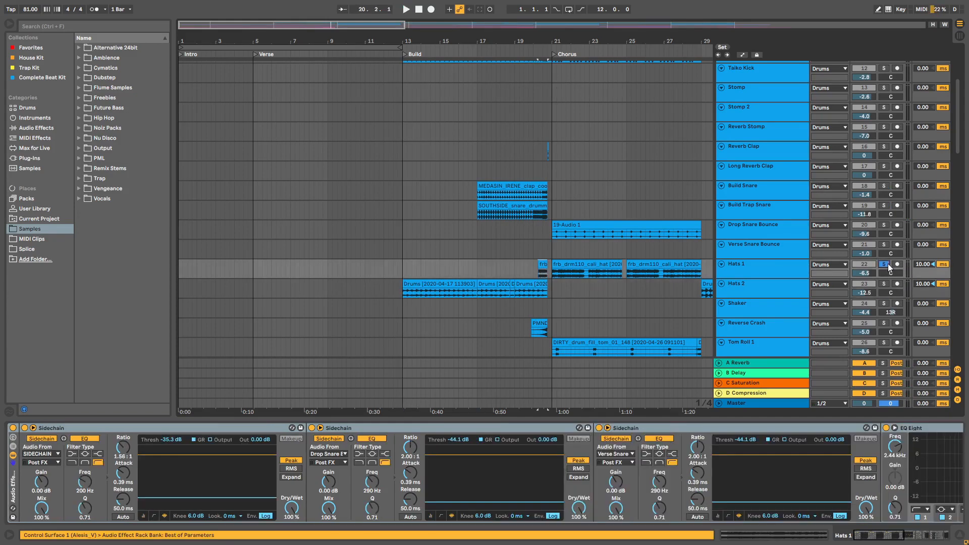
Step: Examine the drum tracks of the build section during playback, from the kicks and snares down to the hats, toms and crashes
key("space")
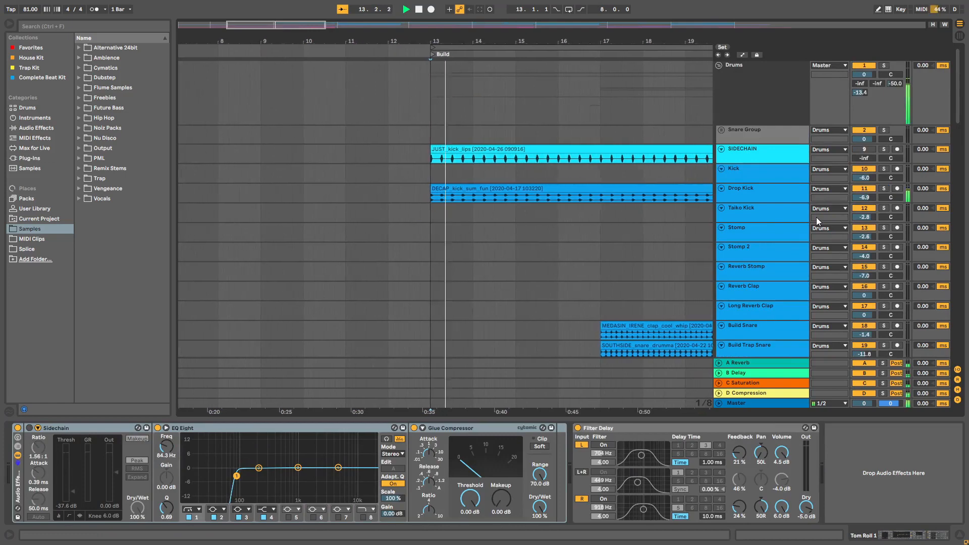
scroll(813, 220, "down", 3)
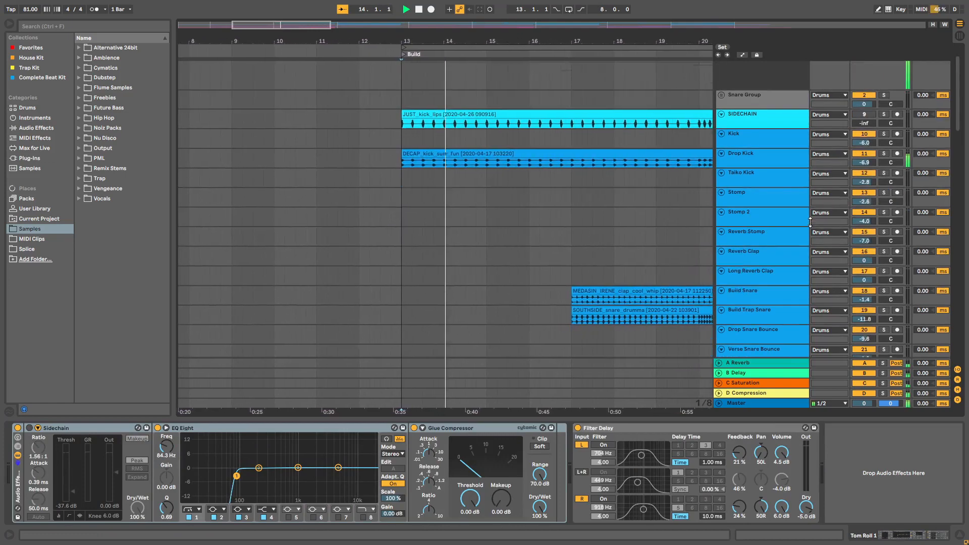
scroll(809, 223, "down", 7)
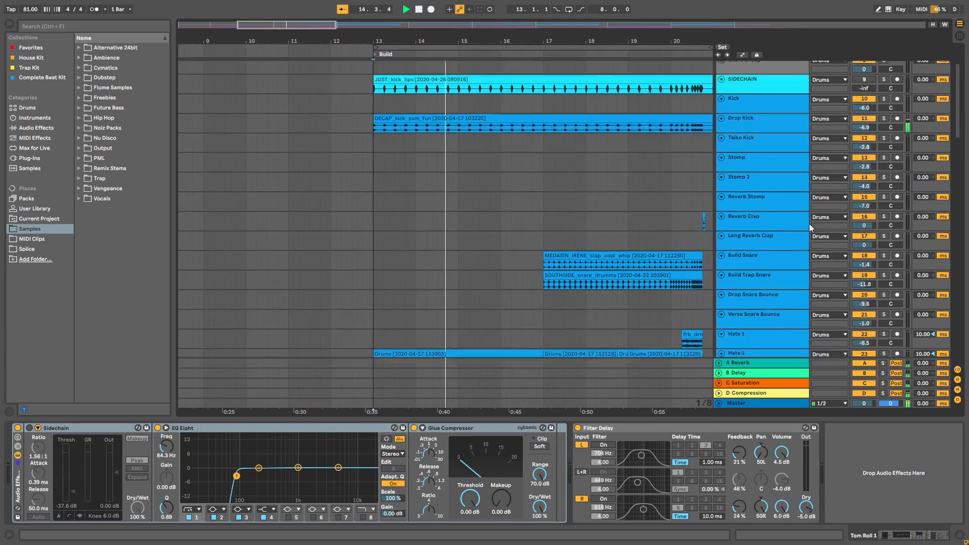
scroll(809, 224, "down", 2)
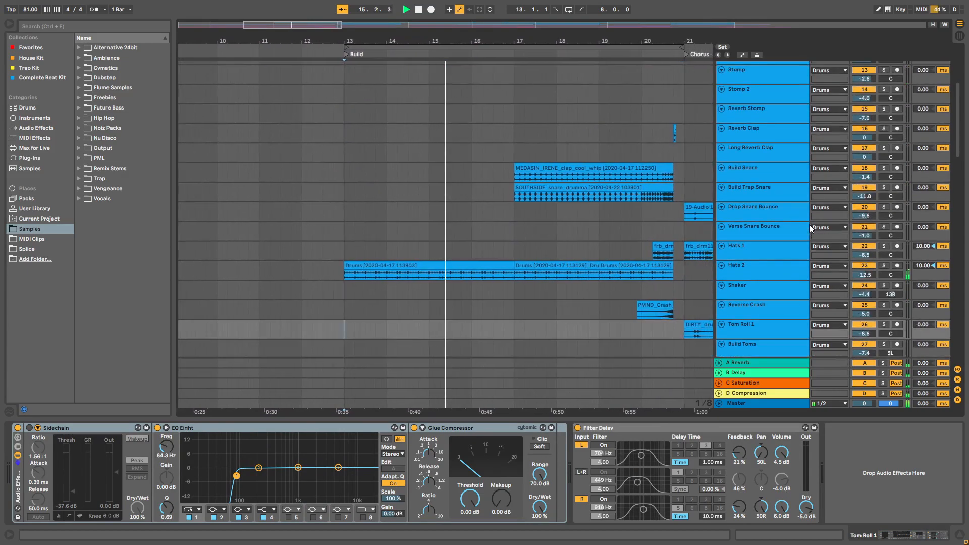
scroll(795, 224, "down", 8)
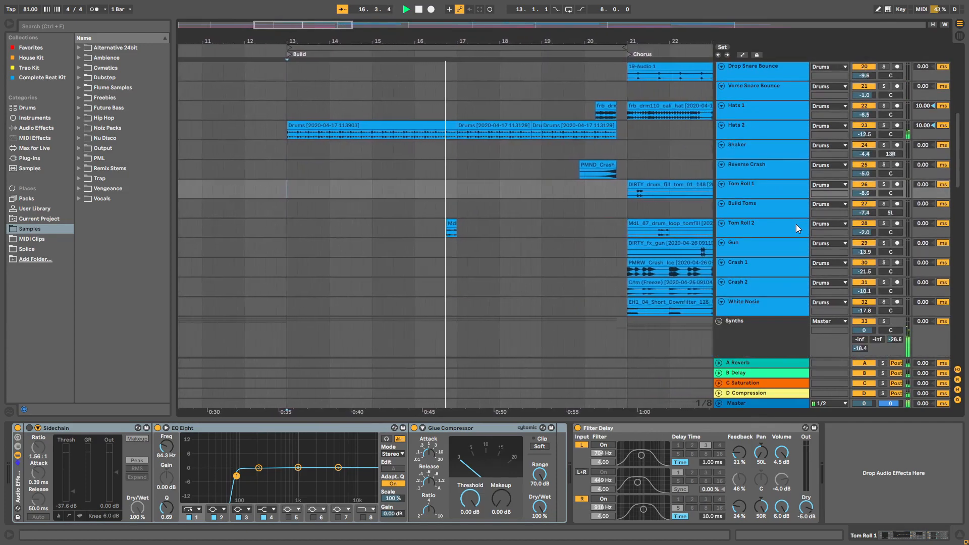
scroll(795, 224, "up", 6)
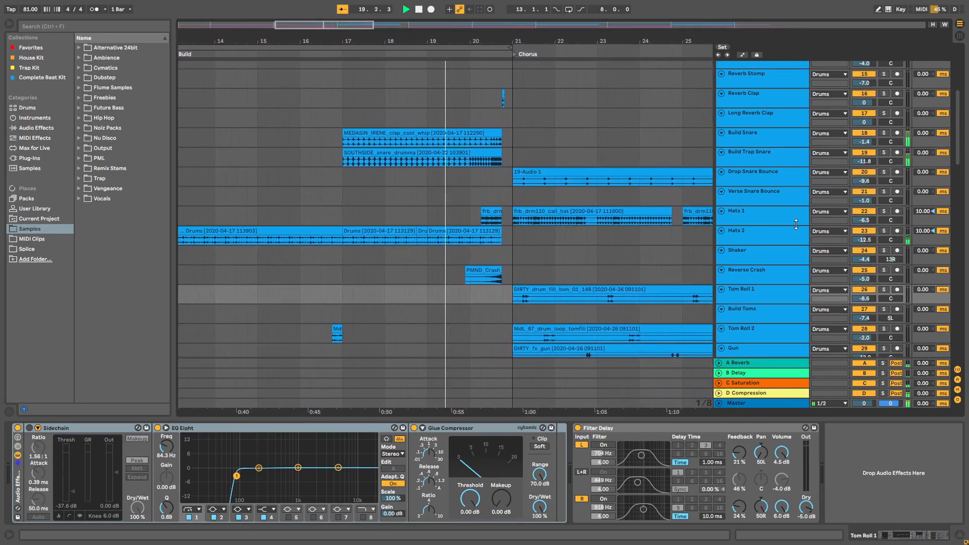
scroll(795, 224, "down", 1)
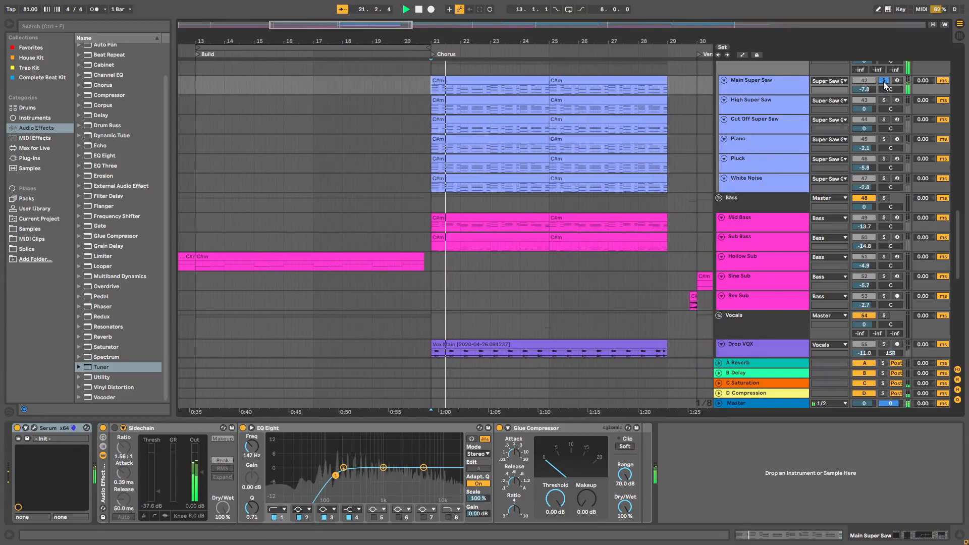
Step: Audition the chorus layers High Super Saw, Cut Off Super Saw, Piano, Pluck and White Noise one at a time in solo
left_click(883, 101)
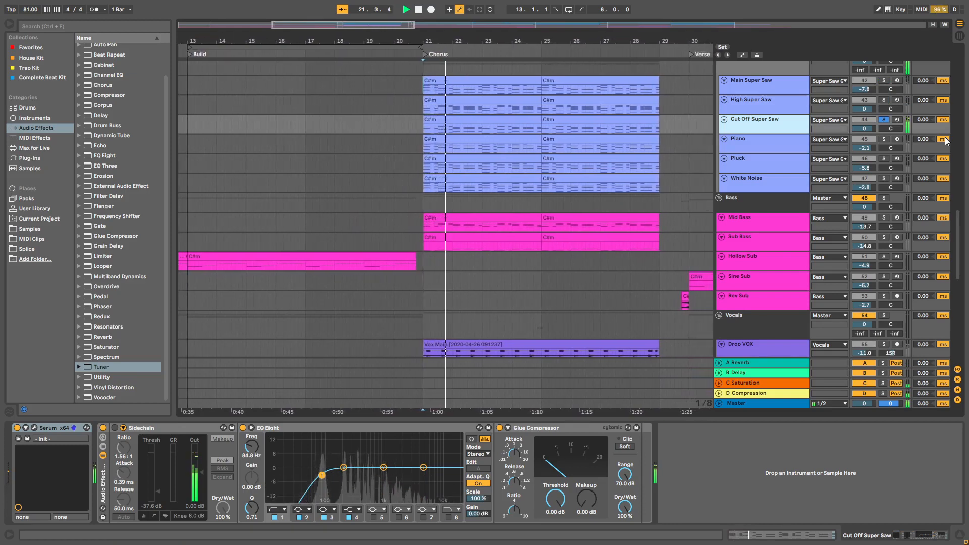
left_click(885, 139)
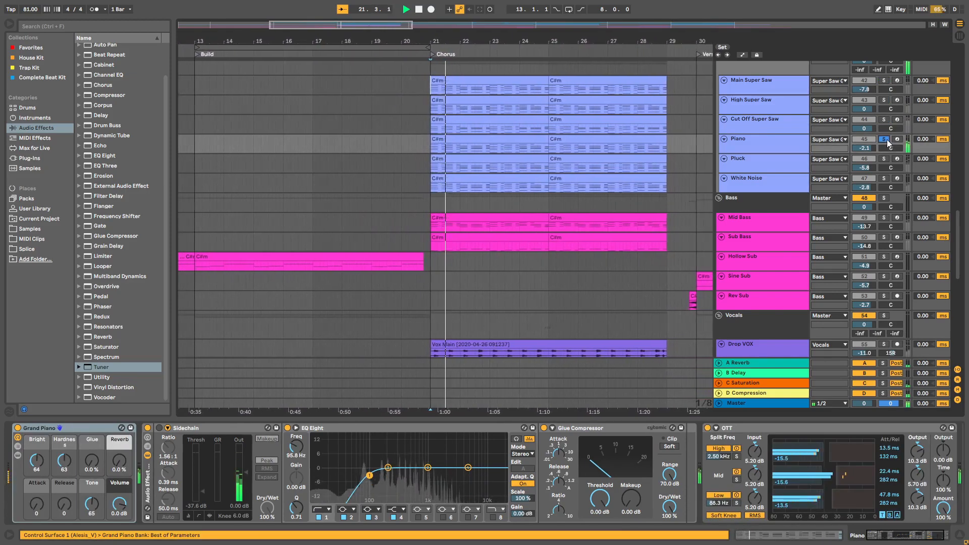
left_click(884, 159)
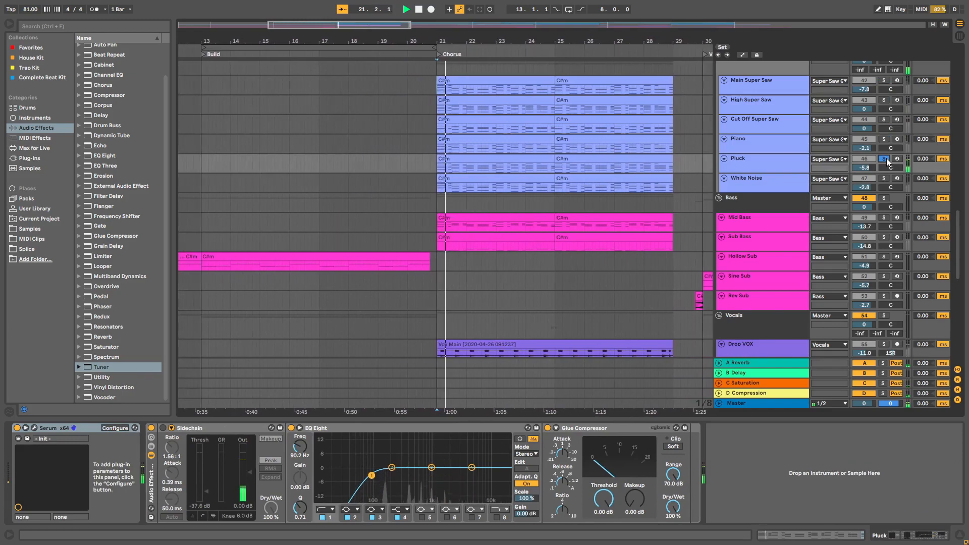
left_click(884, 178)
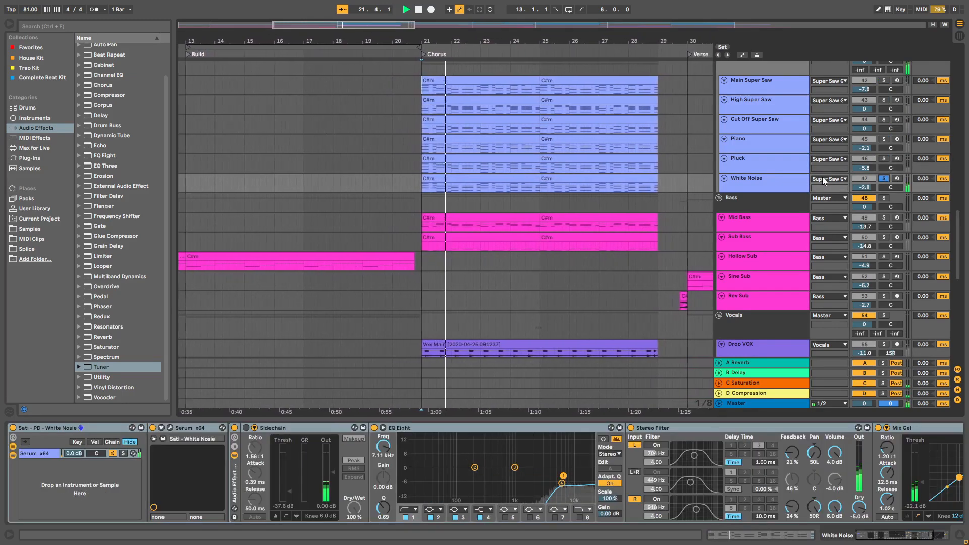
Step: Audition the chorus's Mid Bass and Sub Bass tracks one at a time in solo
left_click(884, 217)
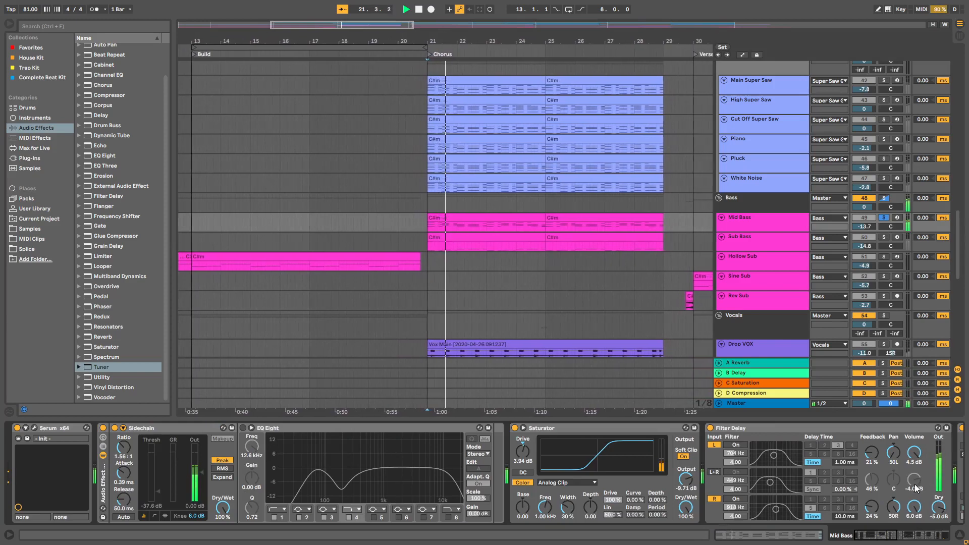
left_click(883, 237)
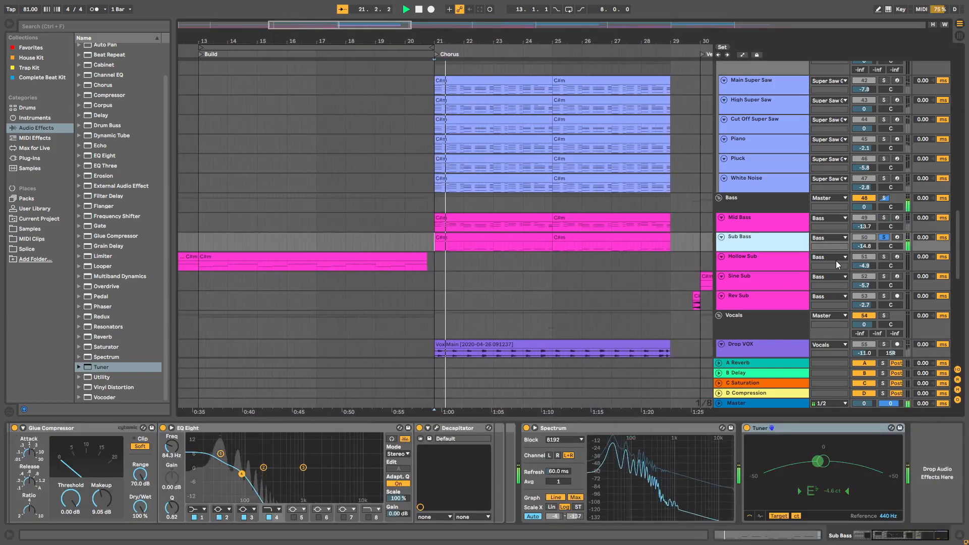
scroll(835, 260, "up", 5)
left_click(883, 146)
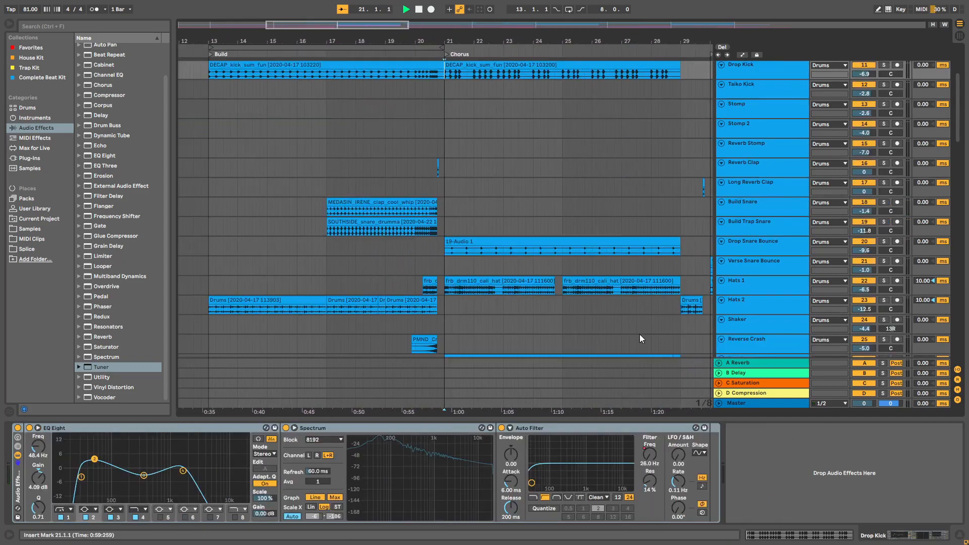
Step: Examine the chorus's drum tracks during playback, from the Drop Kick and snare down to the hats, tom rolls, gun, crashes and white noise
scroll(640, 338, "down", 1)
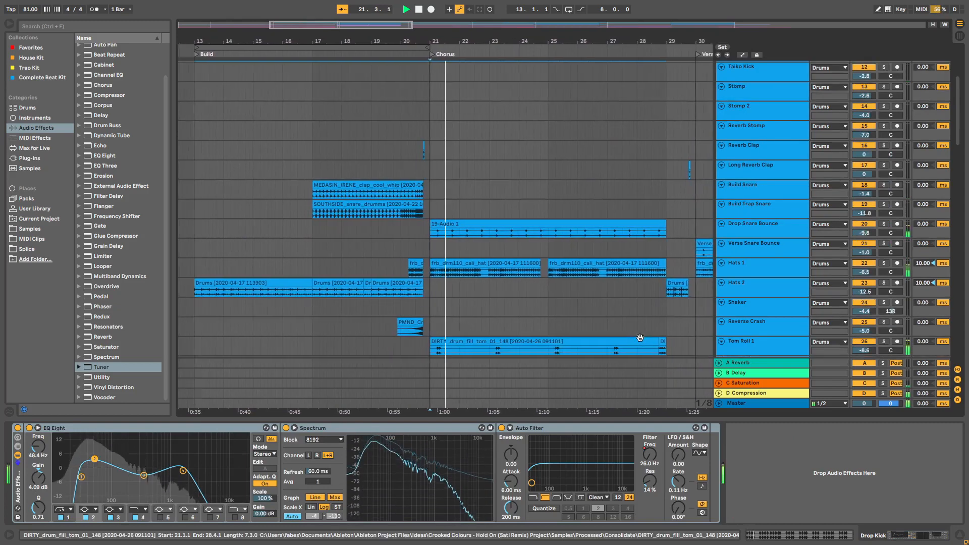
scroll(640, 337, "down", 6)
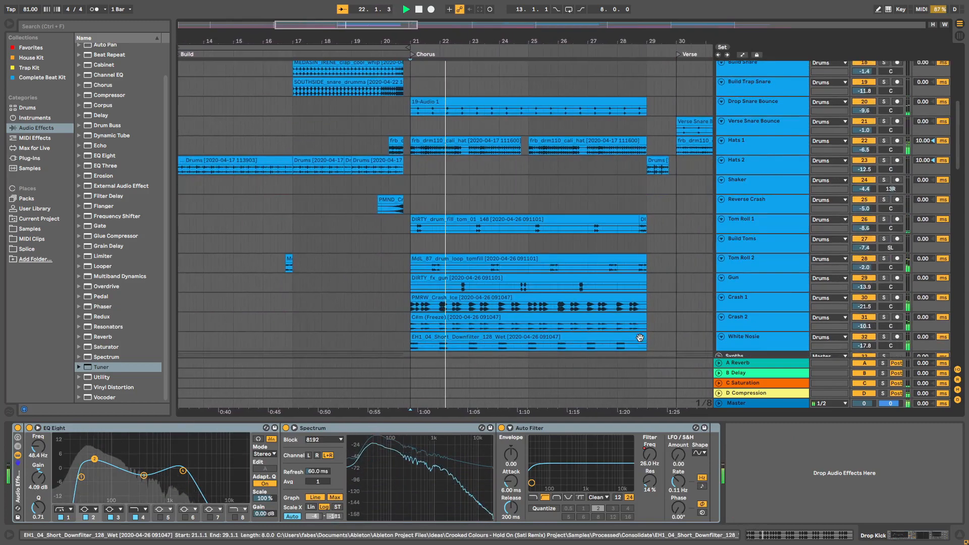
scroll(639, 337, "down", 3)
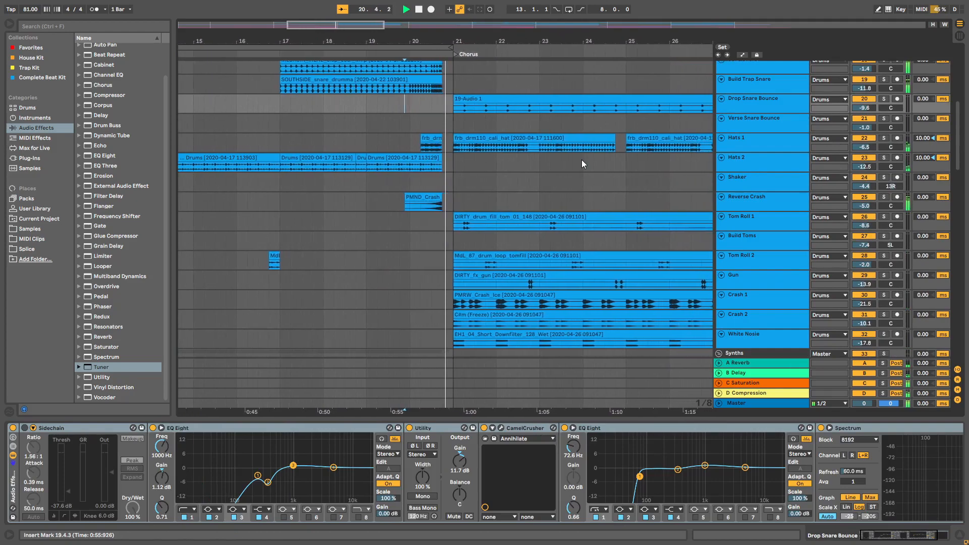
scroll(581, 164, "down", 2)
scroll(581, 164, "down", 5)
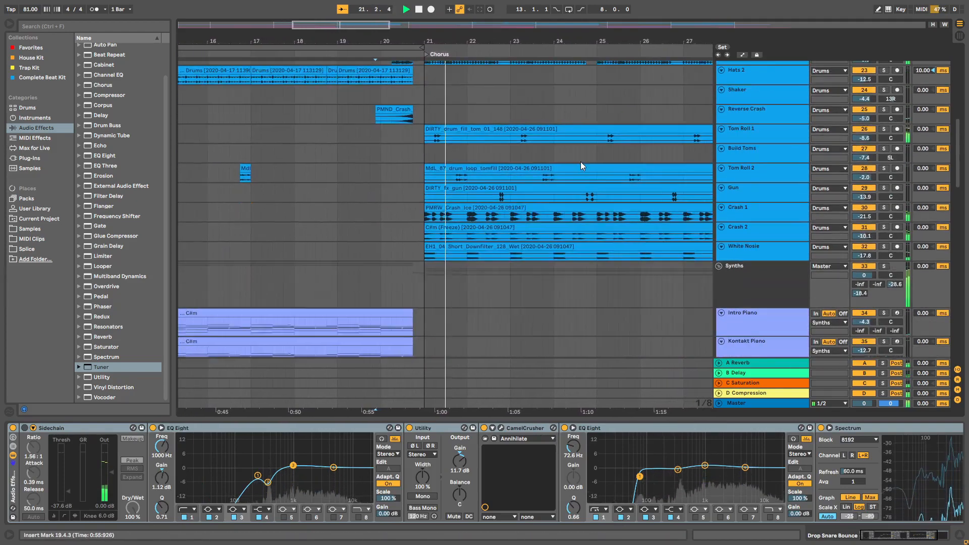
scroll(580, 165, "down", 5)
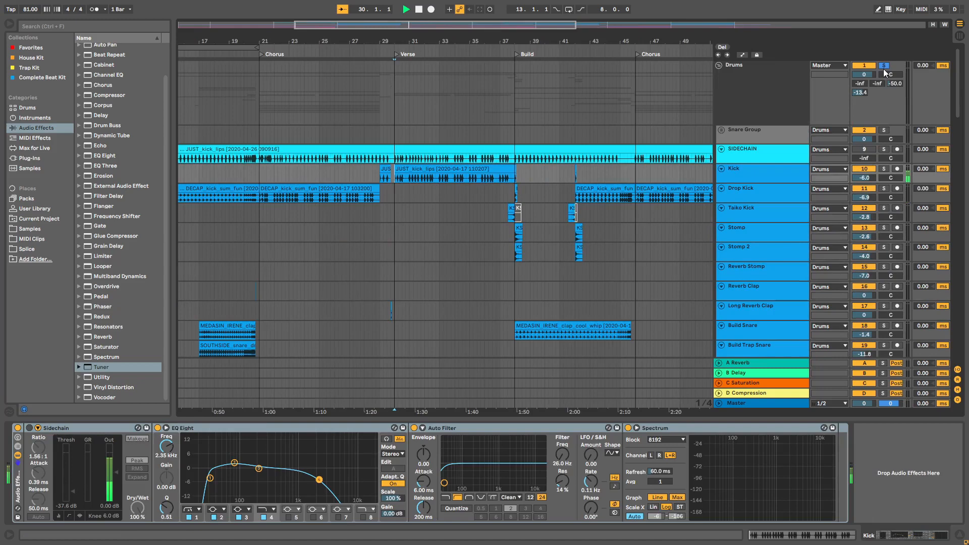
Step: Review the second verse's layers during playback, covering its drums, the soloed Sine Sub and the piano synth tracks
scroll(861, 138, "down", 1)
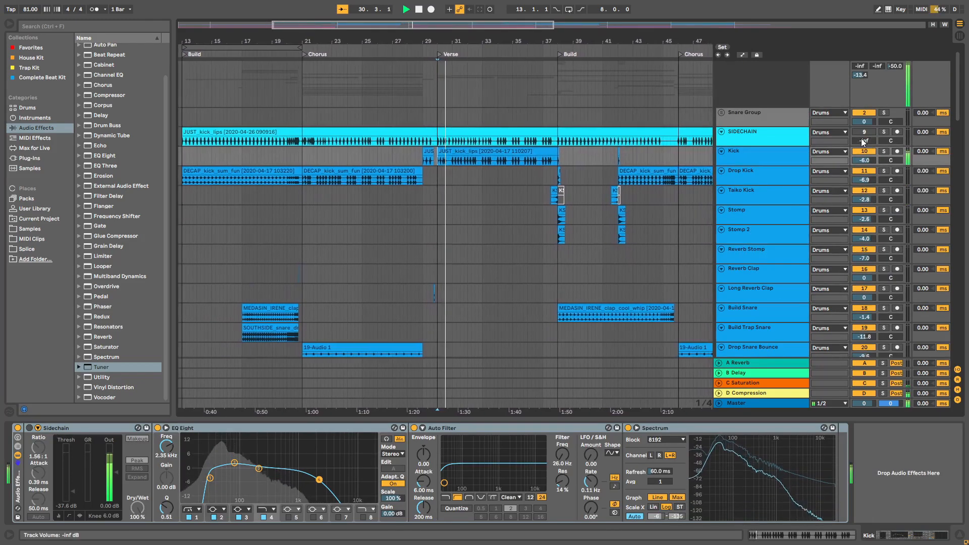
scroll(861, 138, "down", 2)
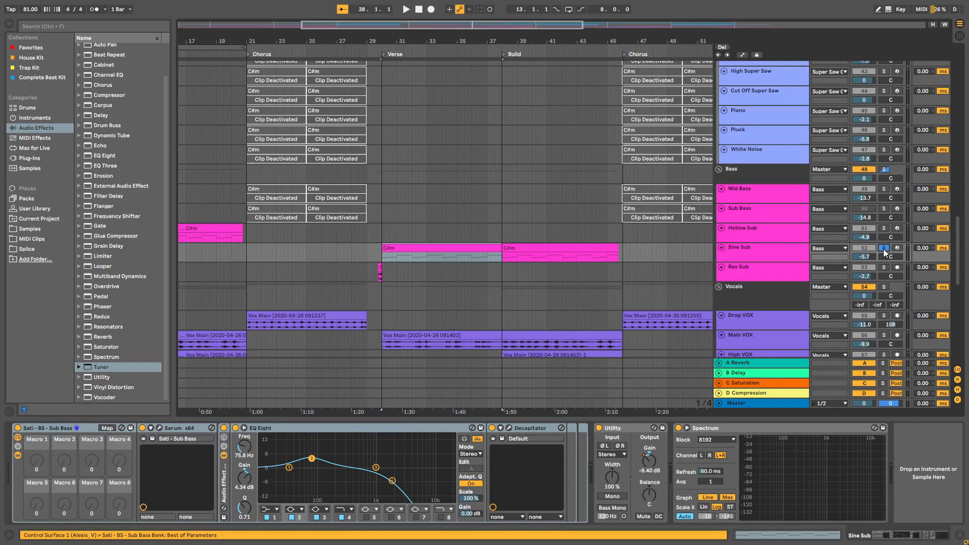
key("space")
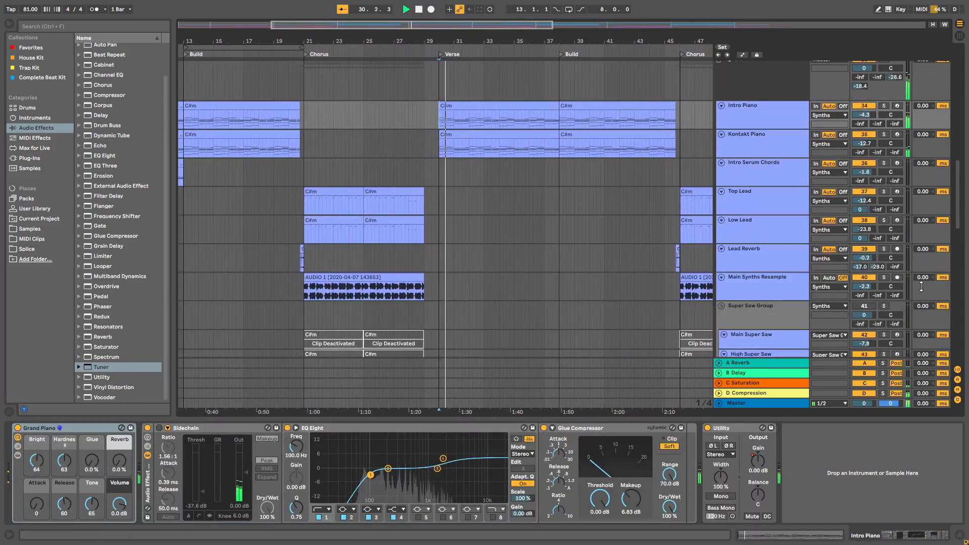
scroll(786, 257, "down", 4)
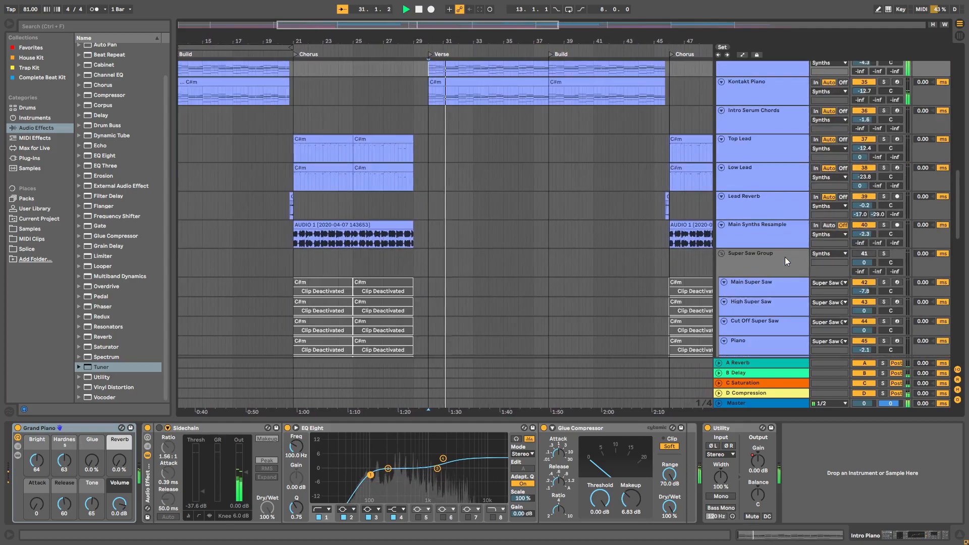
scroll(785, 257, "down", 10)
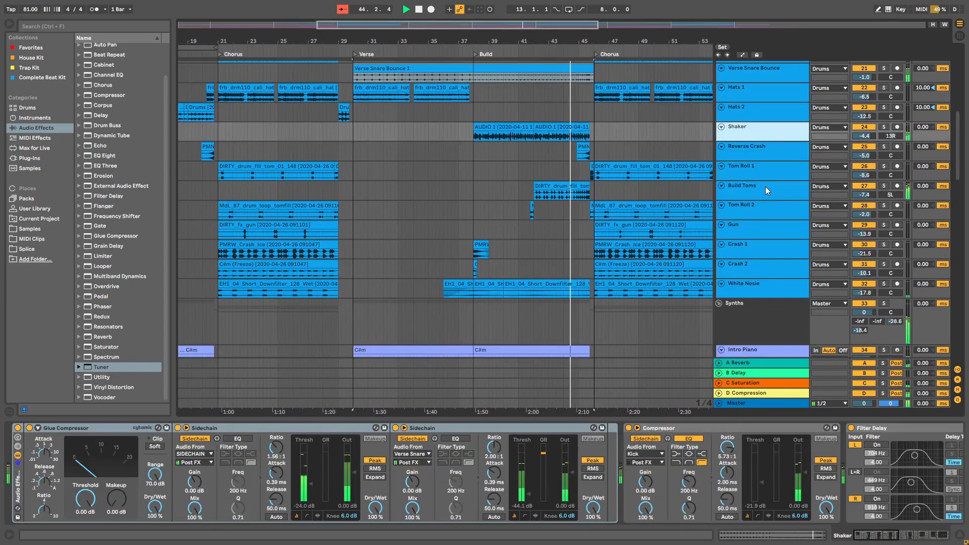
Step: Inspect the Build Toms effect chain in the second build, and examine the second chorus's drum and synth tracks during playback
left_click(765, 187)
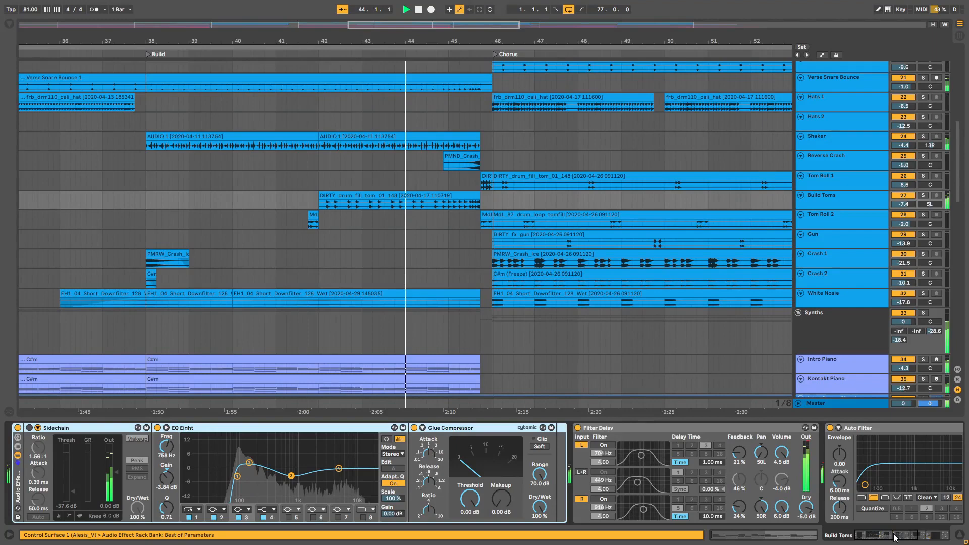
left_click_drag(894, 537, 914, 533)
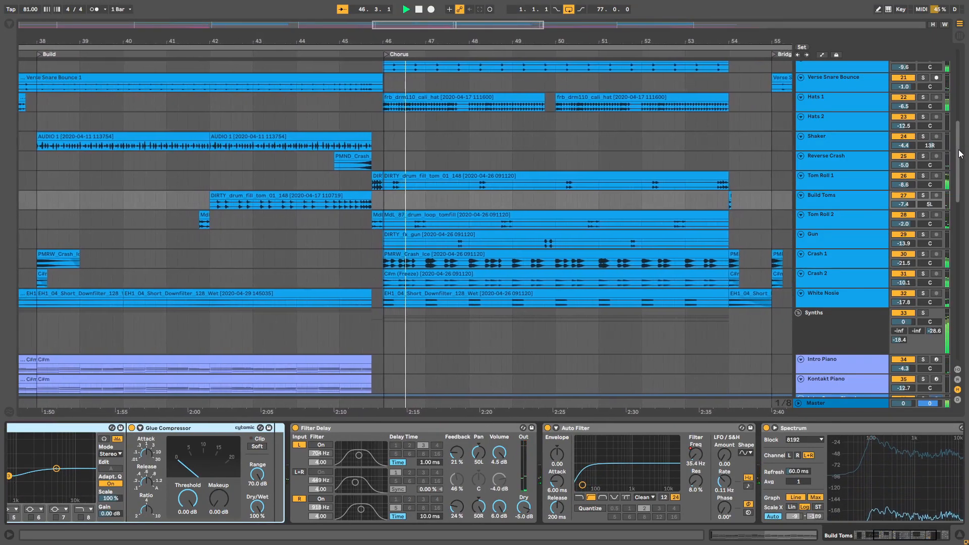
left_click_drag(958, 152, 958, 160)
scroll(833, 277, "down", 5)
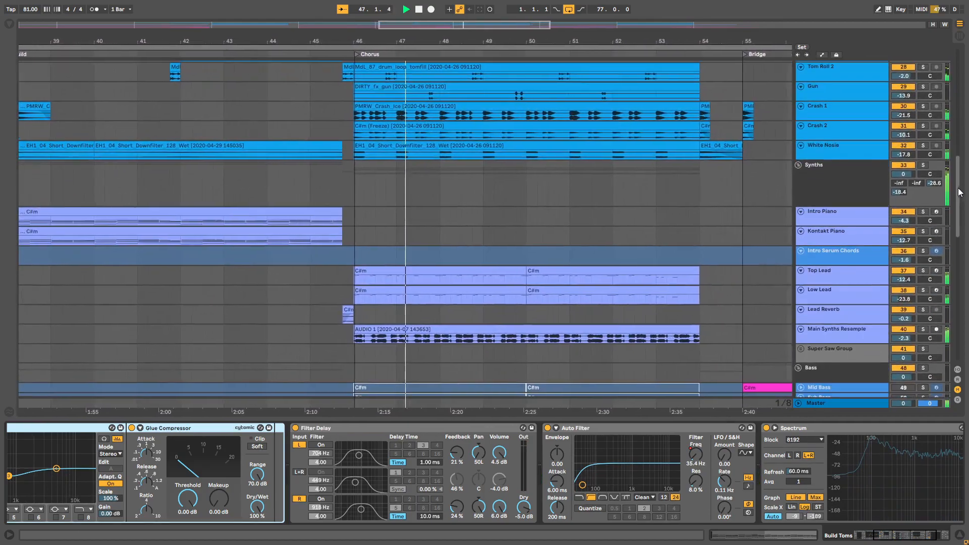
left_click(833, 274)
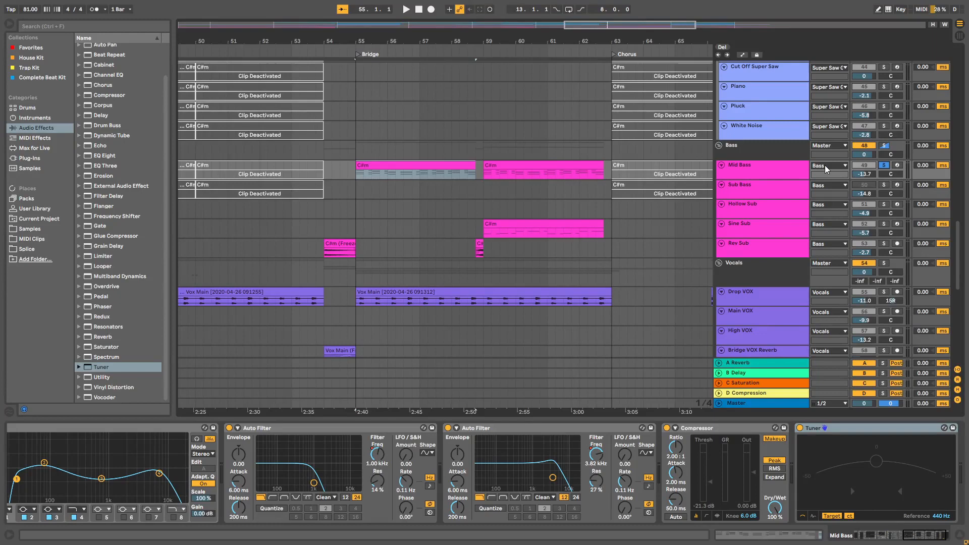
Step: Audition the bridge's Mid Bass, Sine Sub and Rev Sub tracks one at a time in solo
key("space")
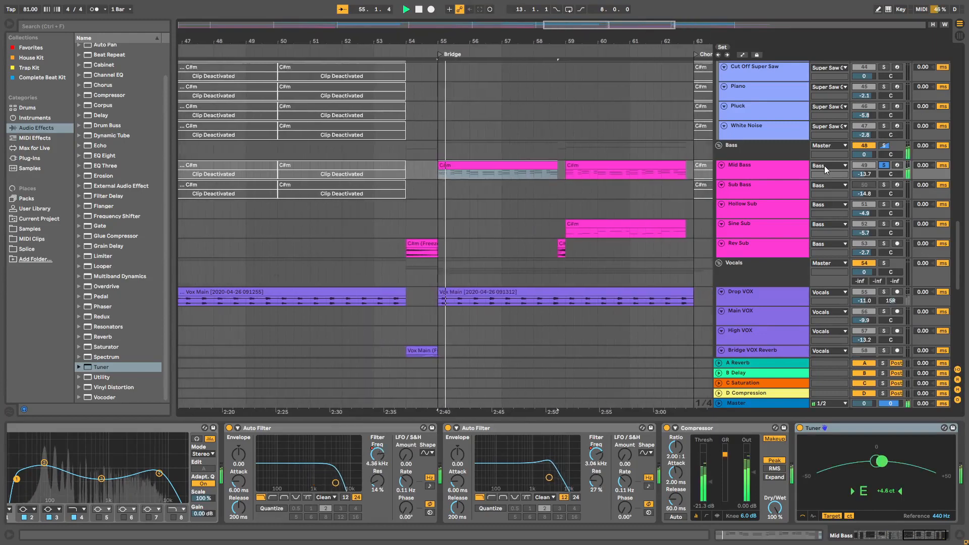
left_click(883, 224)
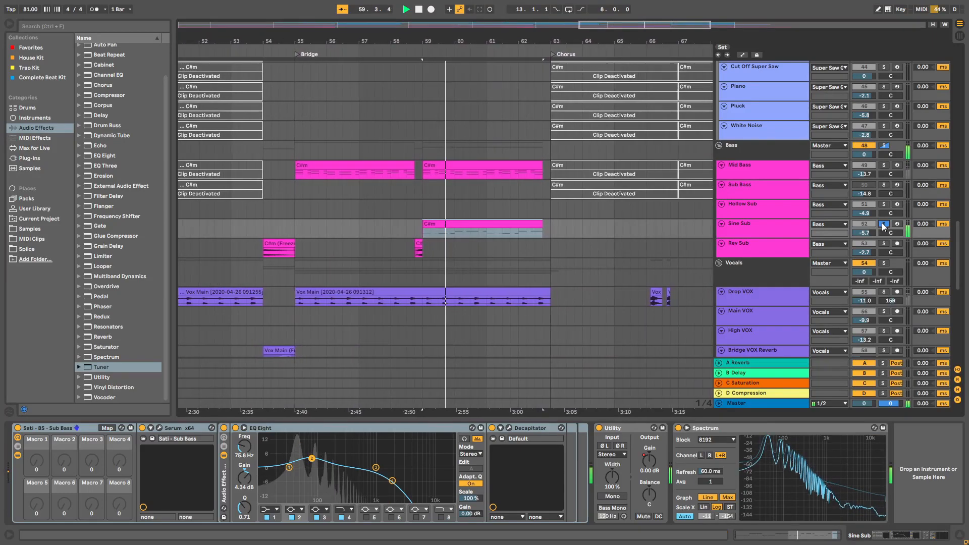
left_click(883, 243)
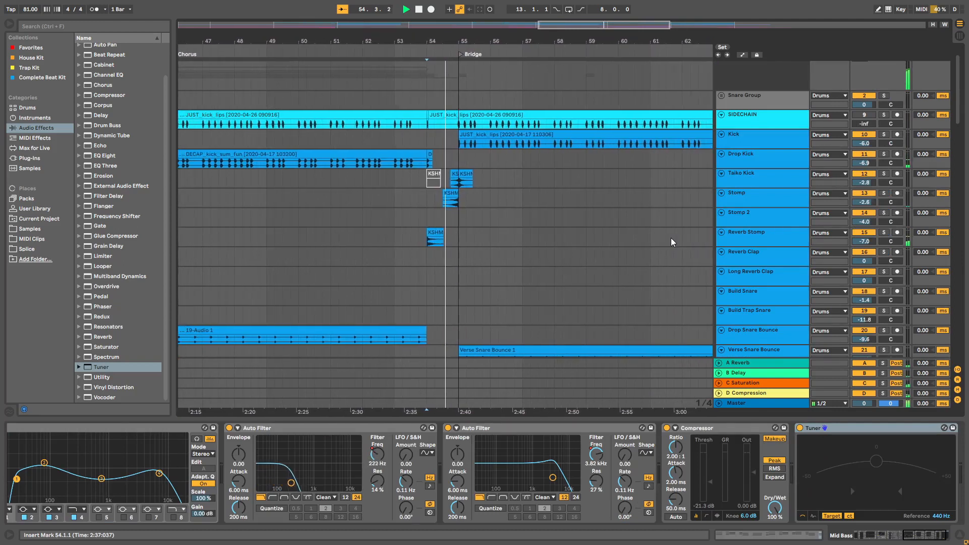
Step: Examine the bridge's drum and bass tracks during full playback, including the Mid Bass and Sine Sub
scroll(671, 237, "down", 5)
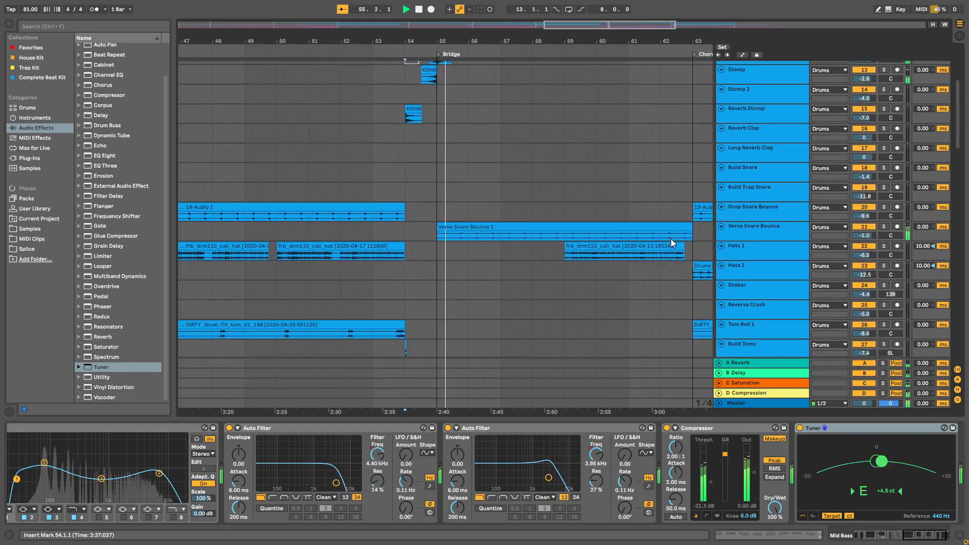
scroll(671, 238, "down", 5)
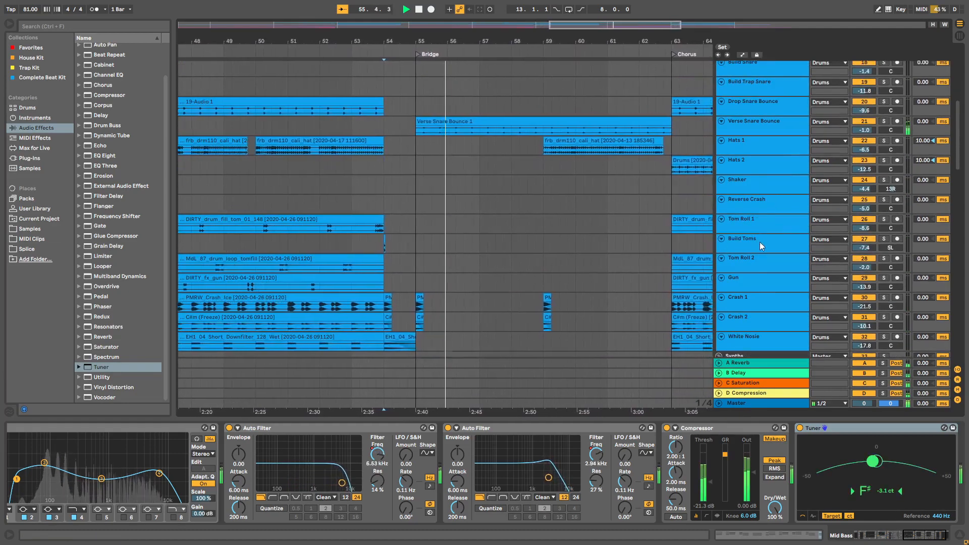
scroll(760, 242, "down", 10)
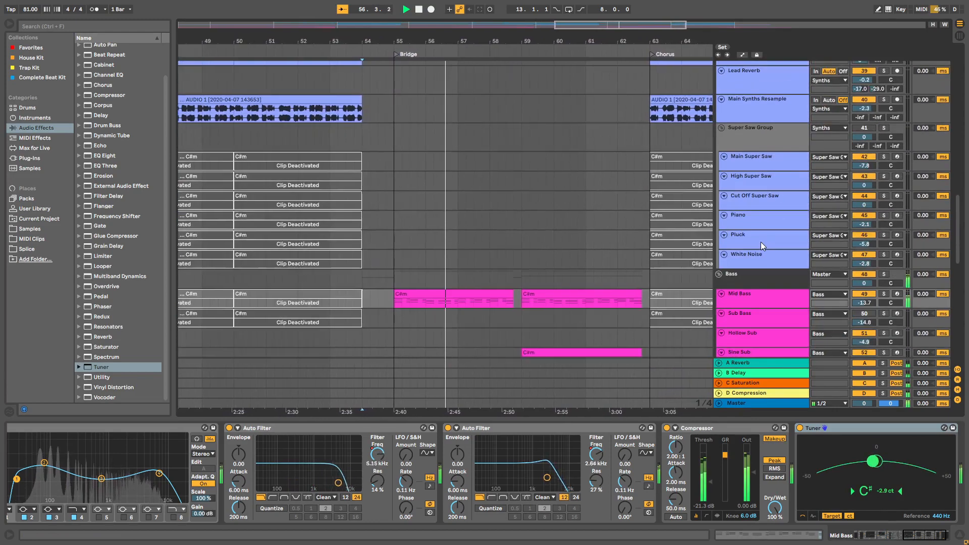
scroll(761, 241, "down", 4)
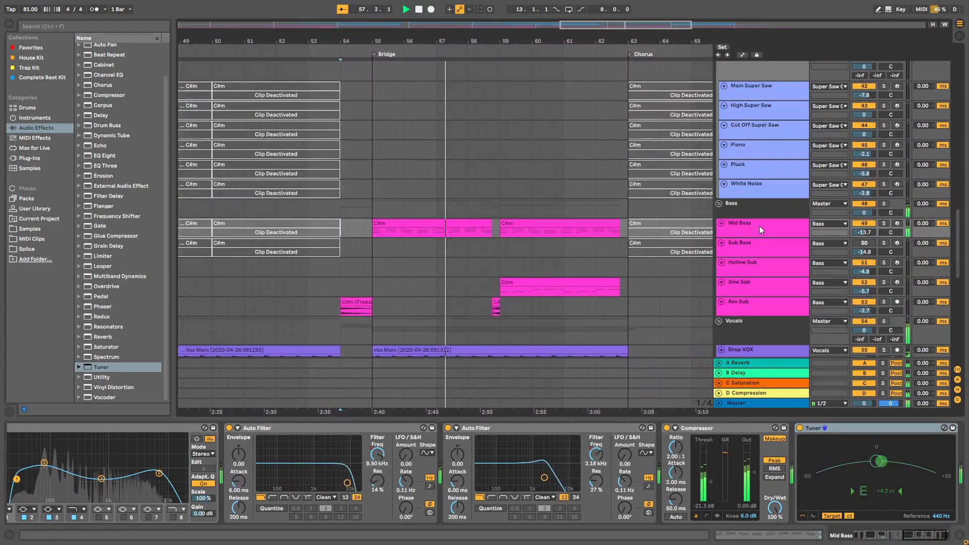
left_click(759, 226)
scroll(760, 235, "down", 2)
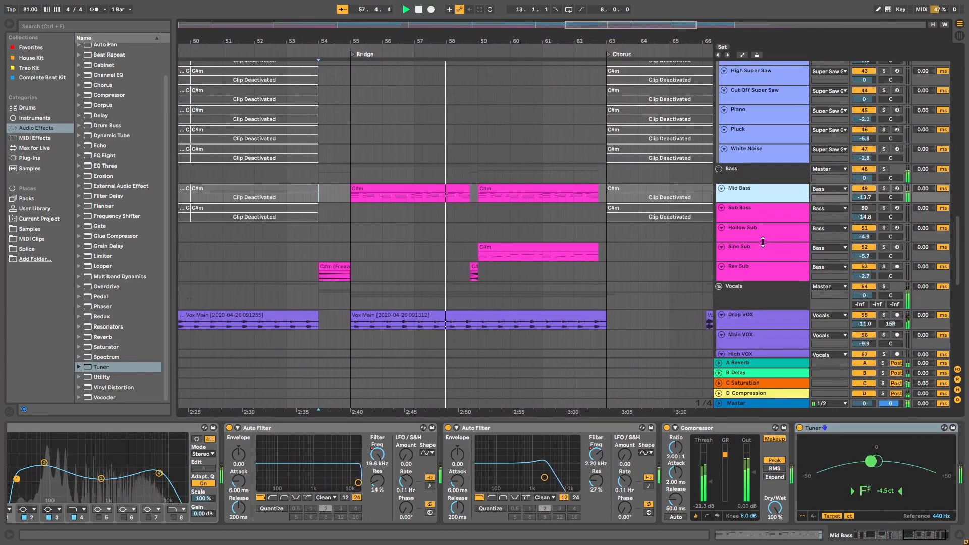
left_click(758, 252)
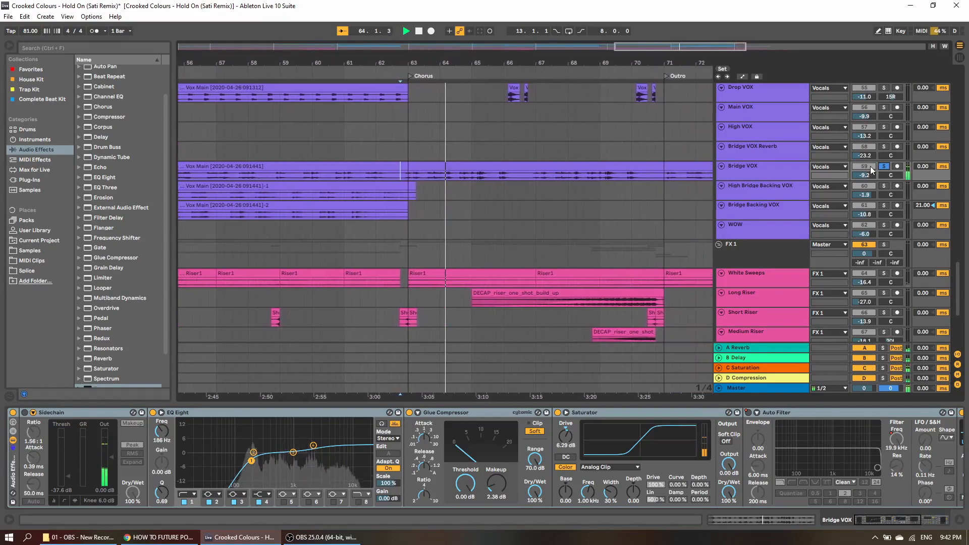
Step: Audition the final chorus's Drop VOX track in solo
left_click(883, 87)
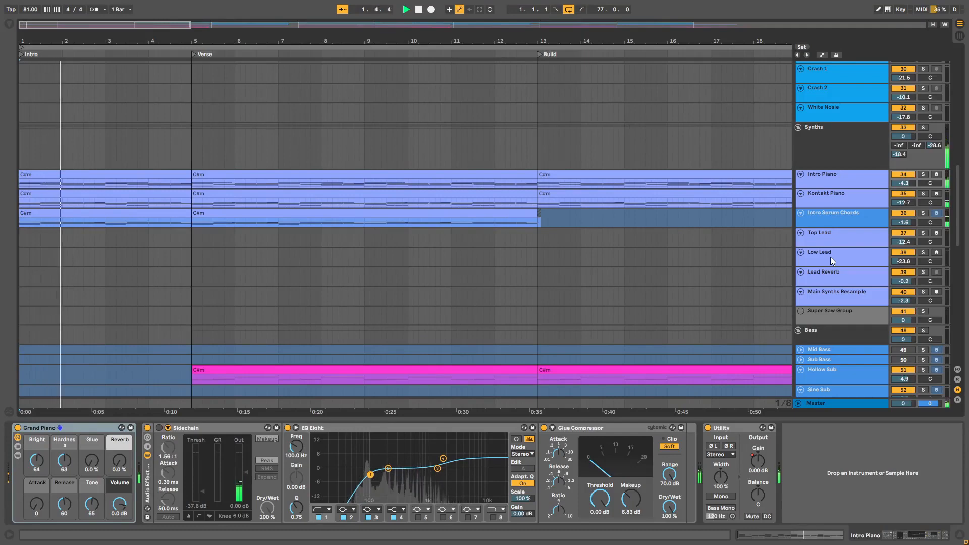
Step: Review the synth, bass, vocal and FX tracks of the intro and first verse during full playback from the start
scroll(831, 256, "down", 1)
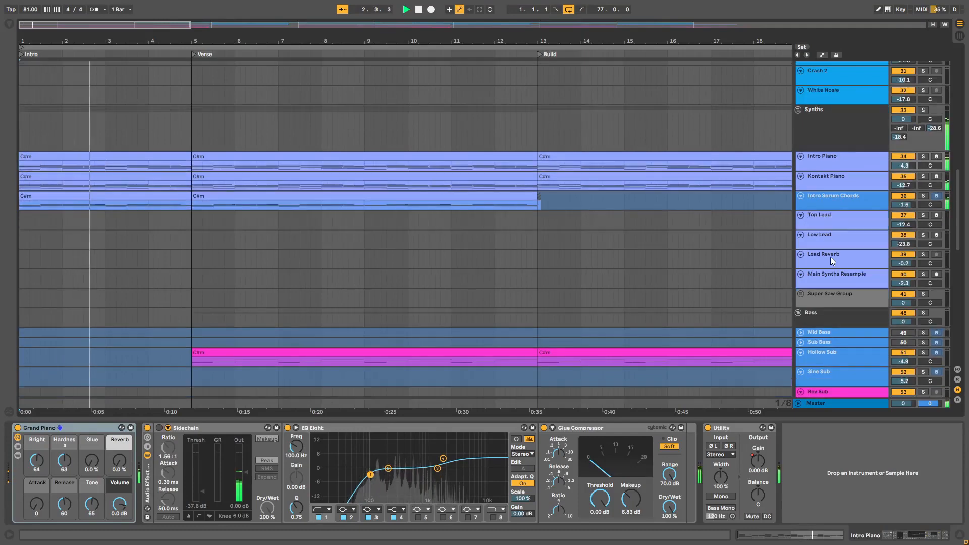
left_click_drag(958, 202, 968, 261)
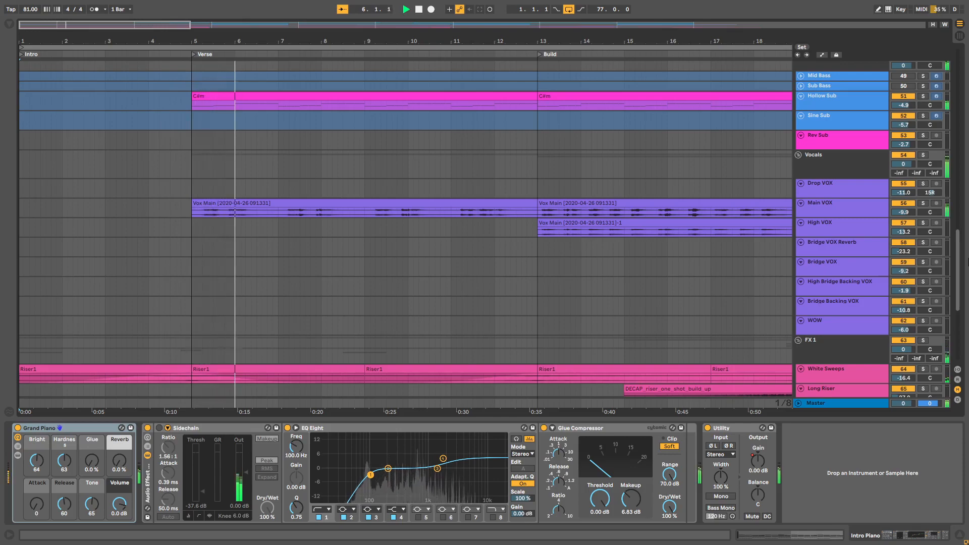
left_click_drag(967, 261, 967, 311)
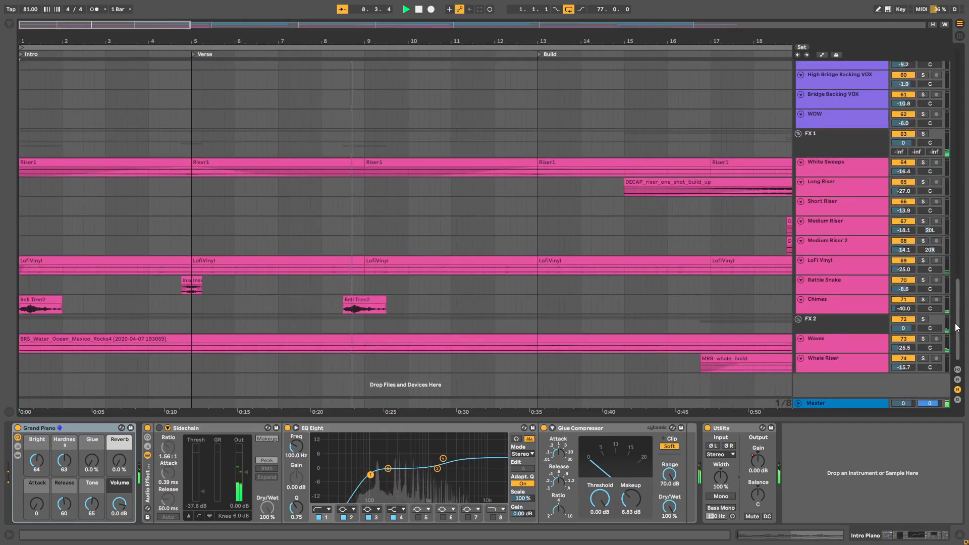
left_click_drag(956, 327, 950, 260)
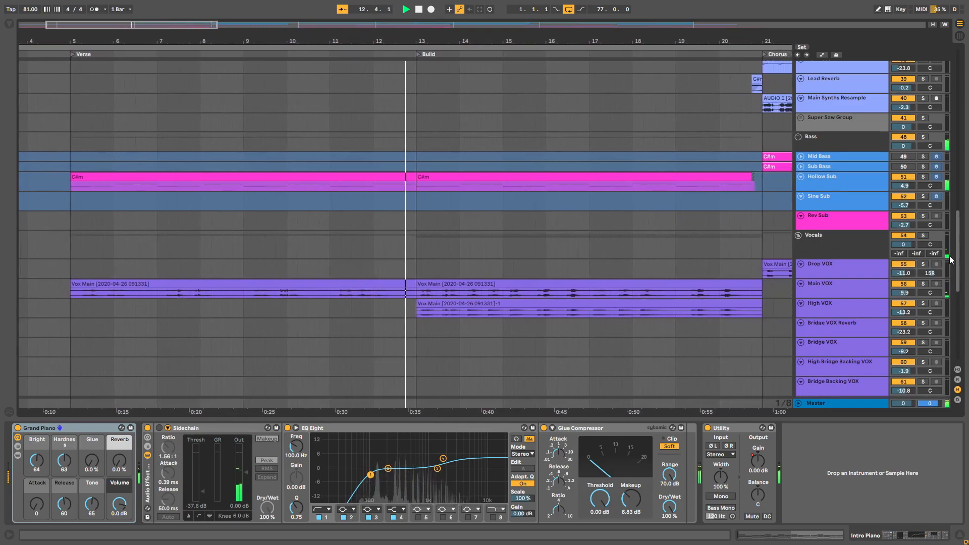
left_click_drag(950, 261, 938, 108)
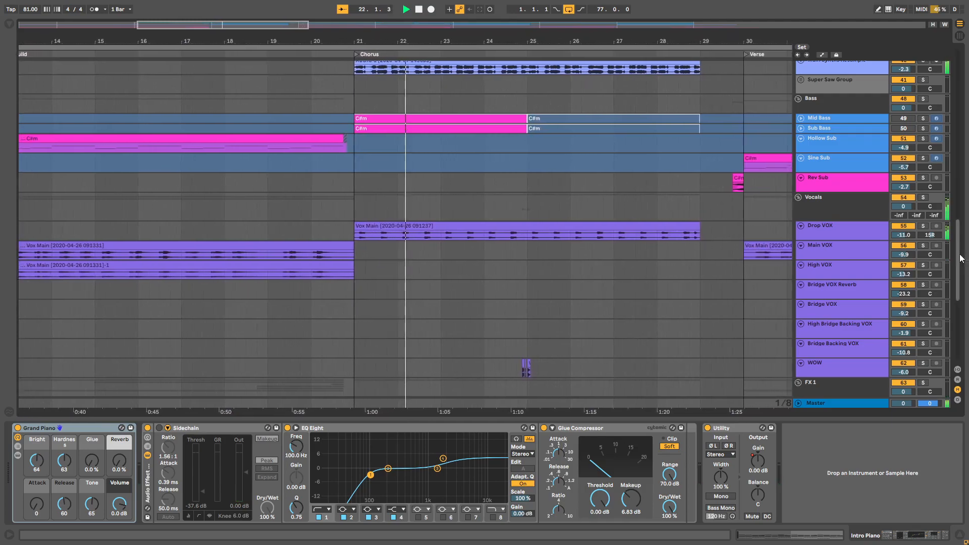
Step: Examine the first chorus's vocal and FX tracks during playback, and show the Main VOX effect chain
left_click_drag(960, 258, 958, 328)
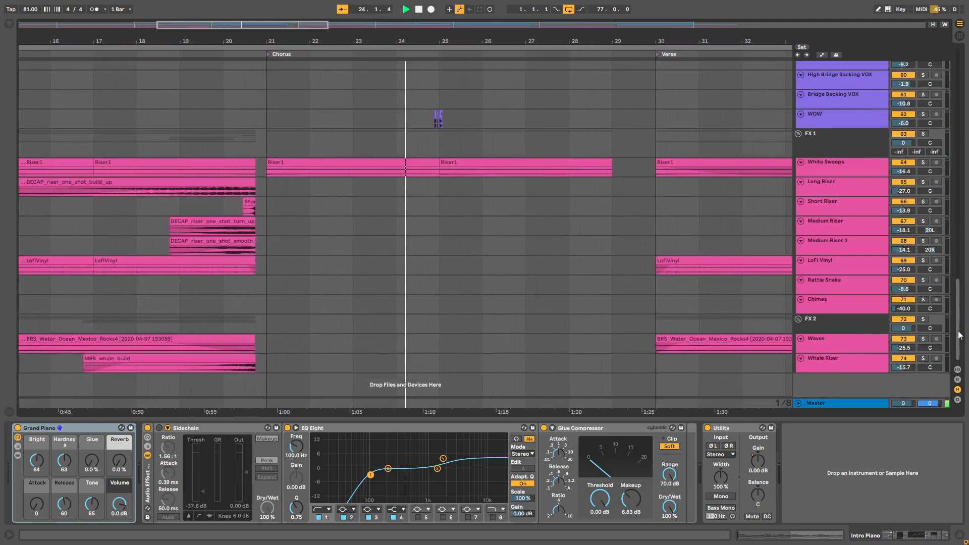
left_click_drag(960, 333, 956, 283)
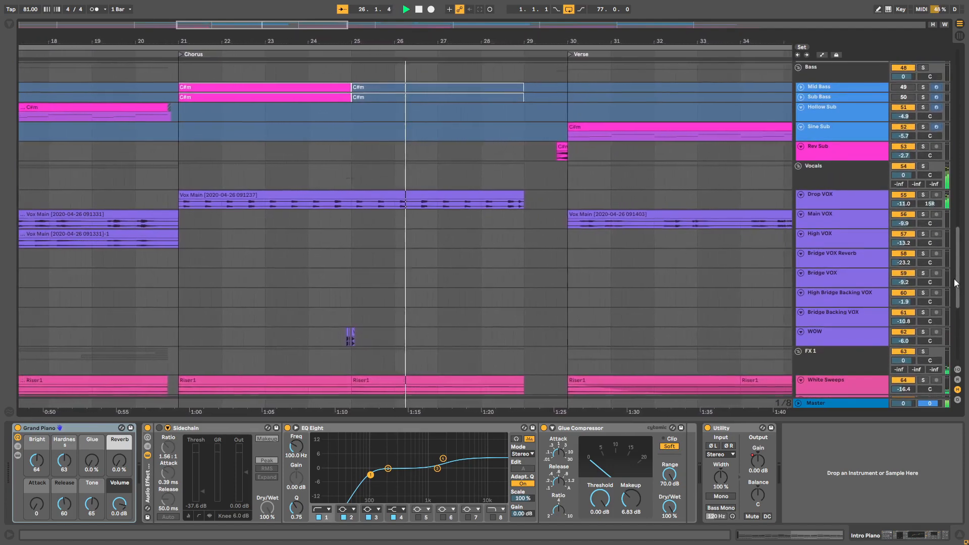
left_click(863, 217)
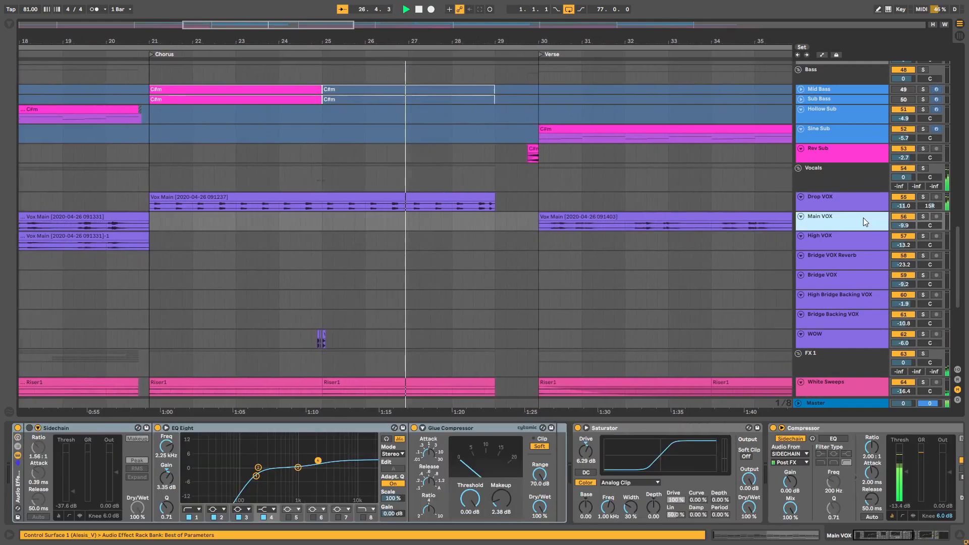
Step: Show the Drop VOX and Main VOX effect chains while playback moves from the first chorus into the second verse
left_click(869, 202)
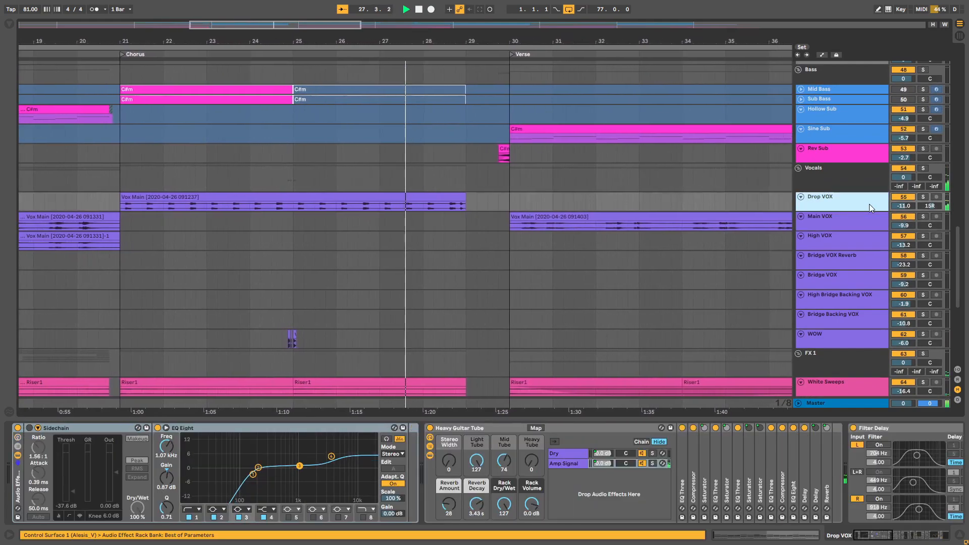
scroll(892, 255, "up", 5)
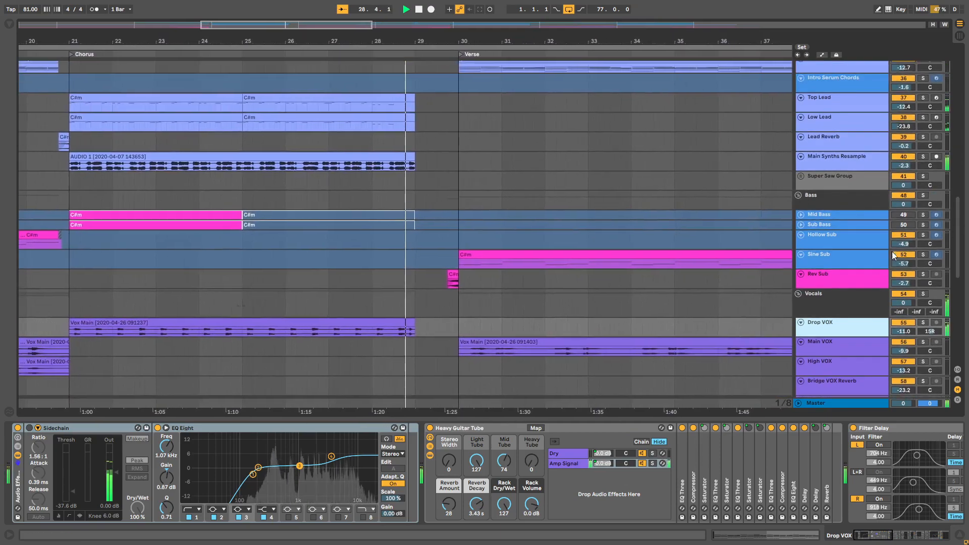
left_click(834, 343)
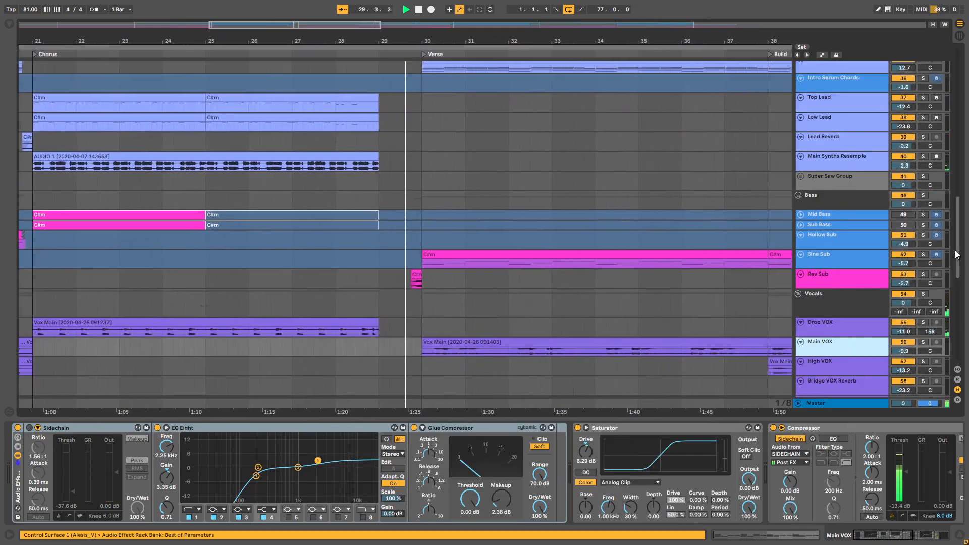
scroll(958, 265, "down", 2)
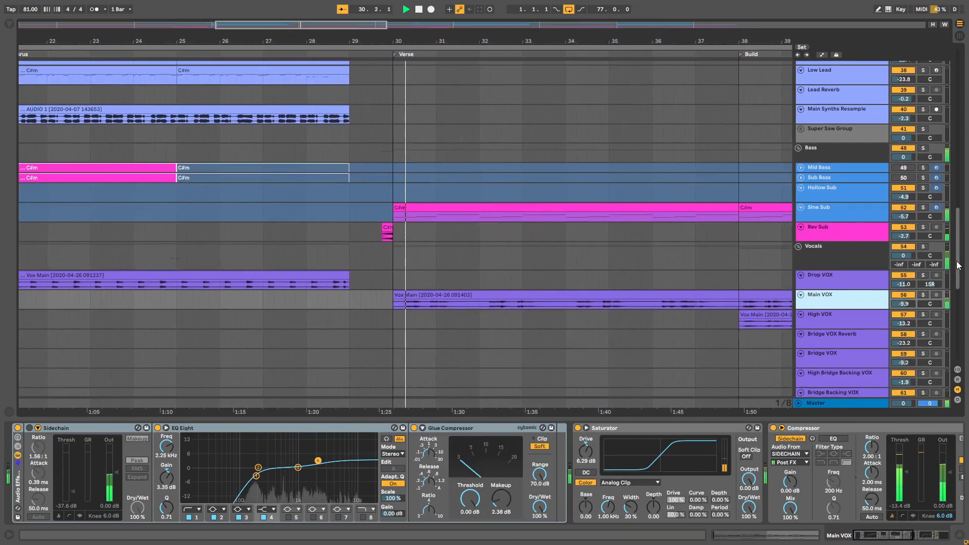
left_click_drag(889, 536, 880, 509)
left_click_drag(960, 282, 960, 278)
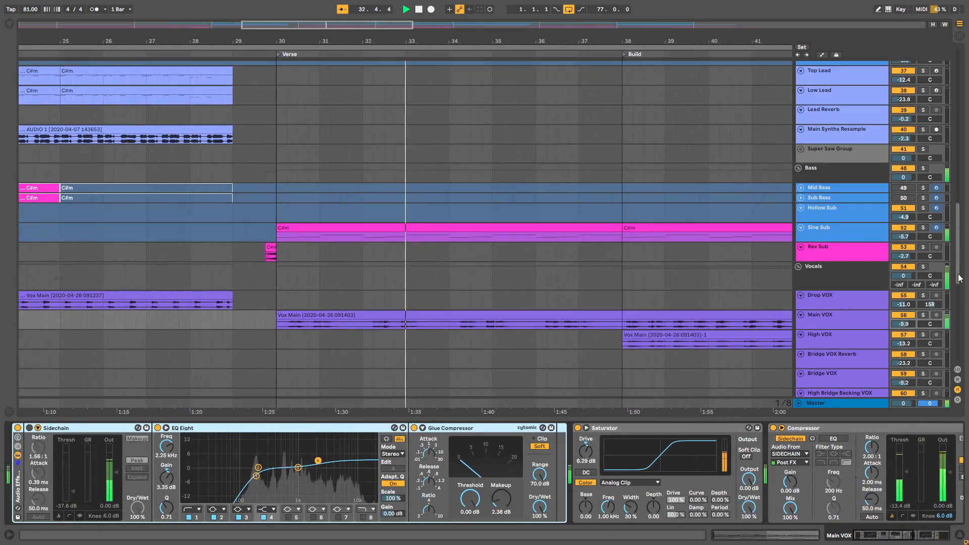
Step: Examine the device chains of the second verse's Sine Sub and Hats 1 tracks during playback
left_click(843, 234)
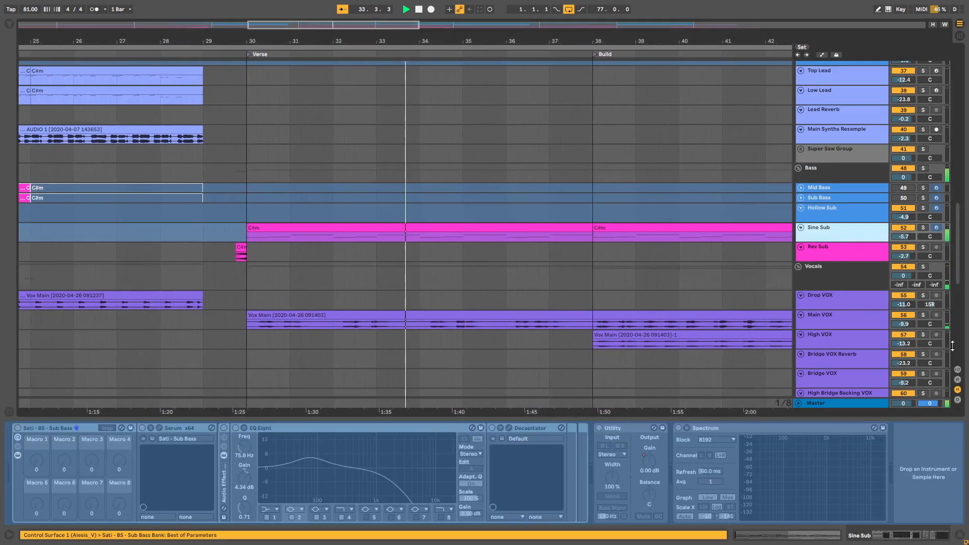
left_click_drag(957, 246, 947, 106)
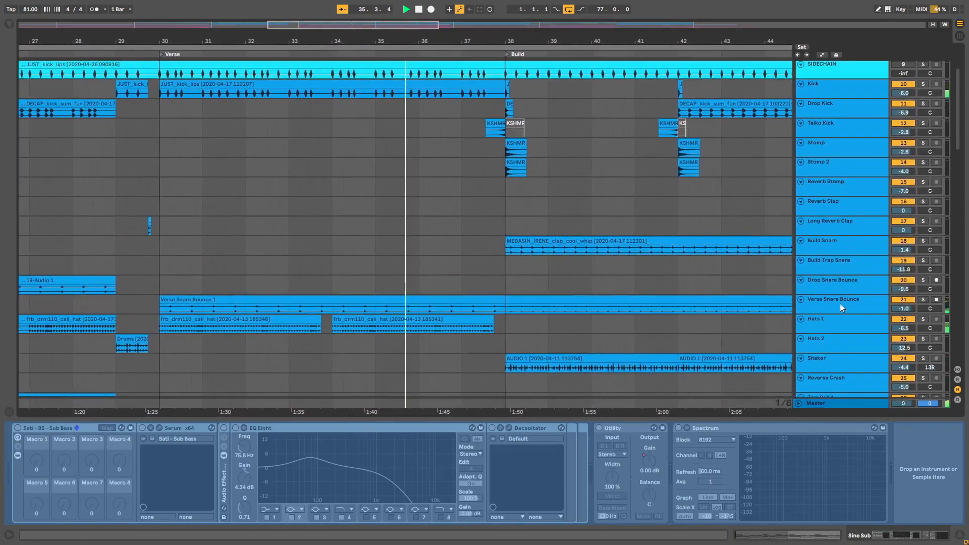
left_click(835, 325)
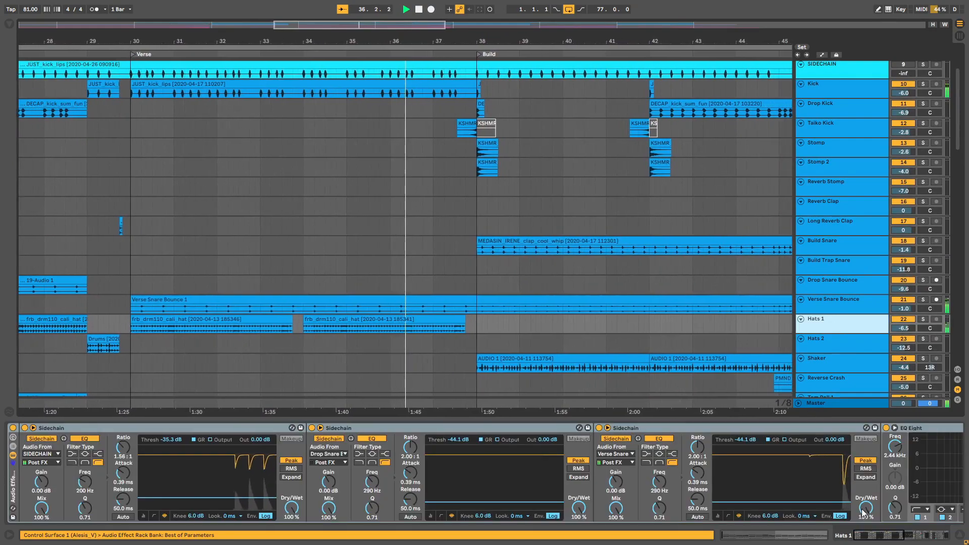
mouse_move(883, 536)
left_mouse_down()
mouse_move(931, 533)
mouse_move(890, 535)
left_mouse_up()
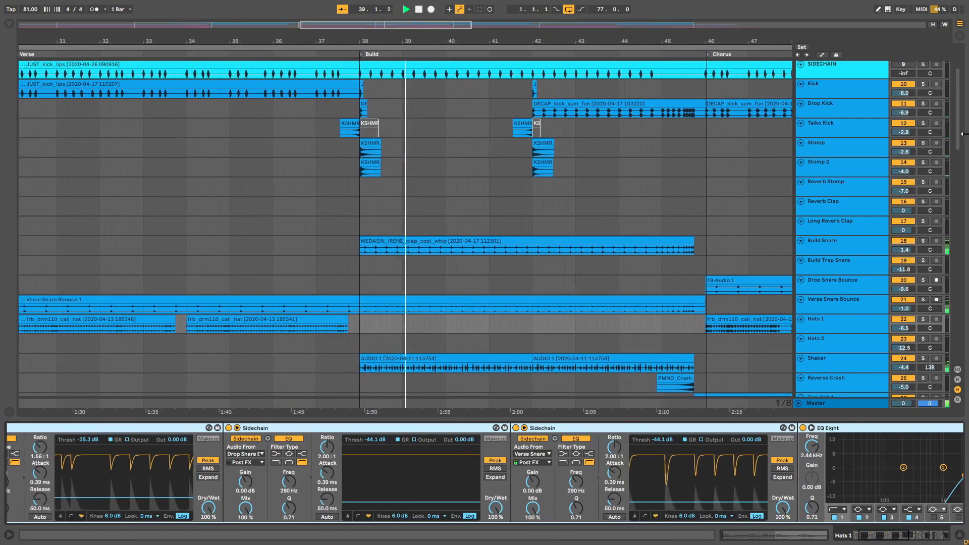
Step: Review the build's drum tracks during playback, showing the Shaker and Build Toms effect chains
left_click_drag(958, 128, 958, 165)
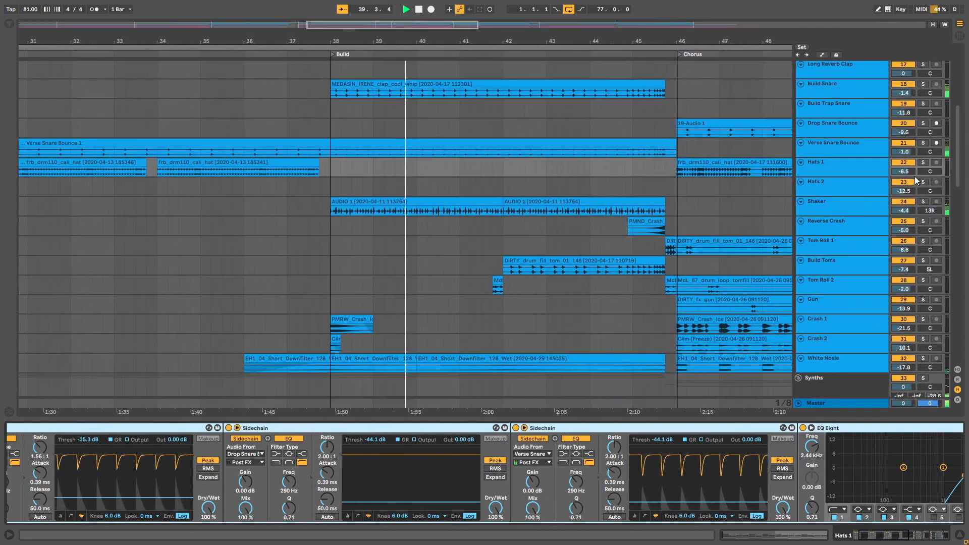
left_click(855, 202)
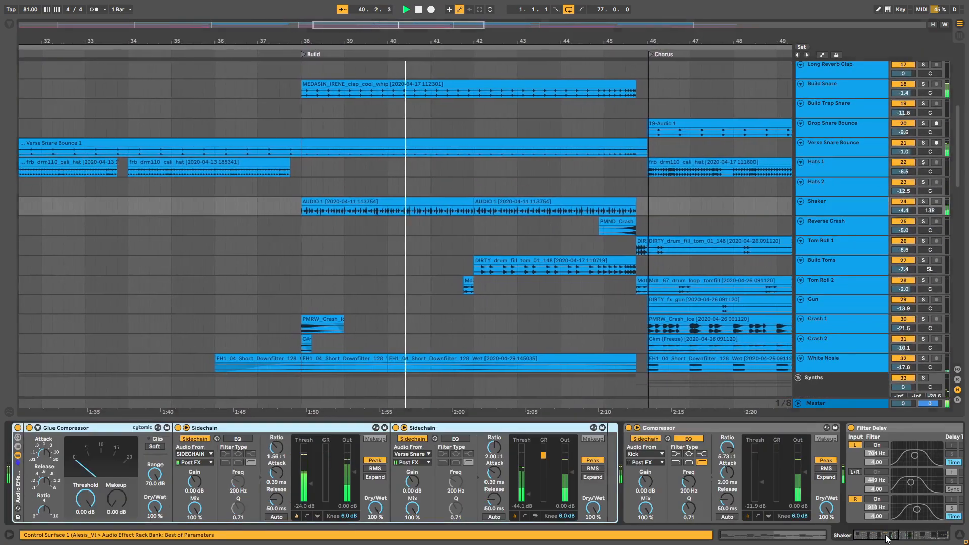
mouse_move(893, 539)
left_mouse_down()
mouse_move(936, 539)
mouse_move(886, 538)
left_mouse_up()
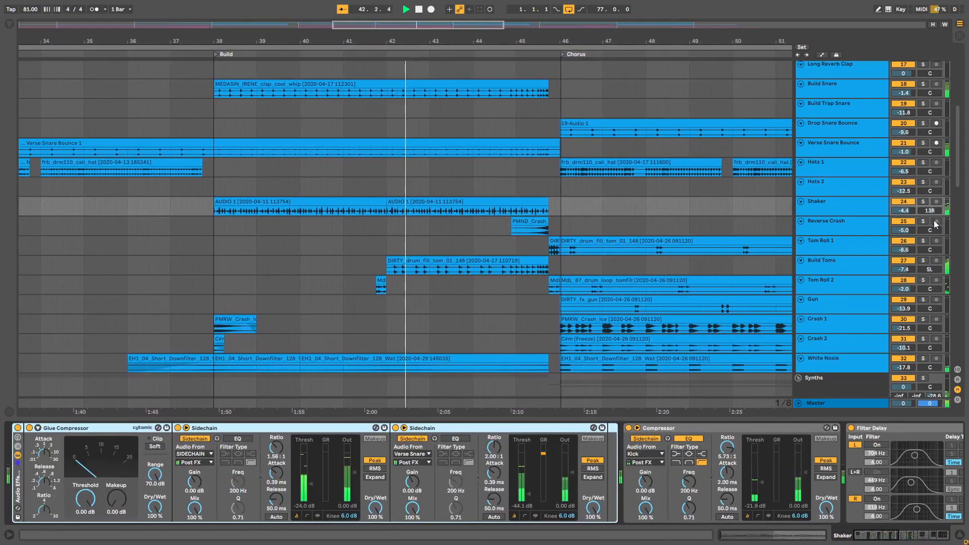
left_click_drag(960, 183, 949, 197)
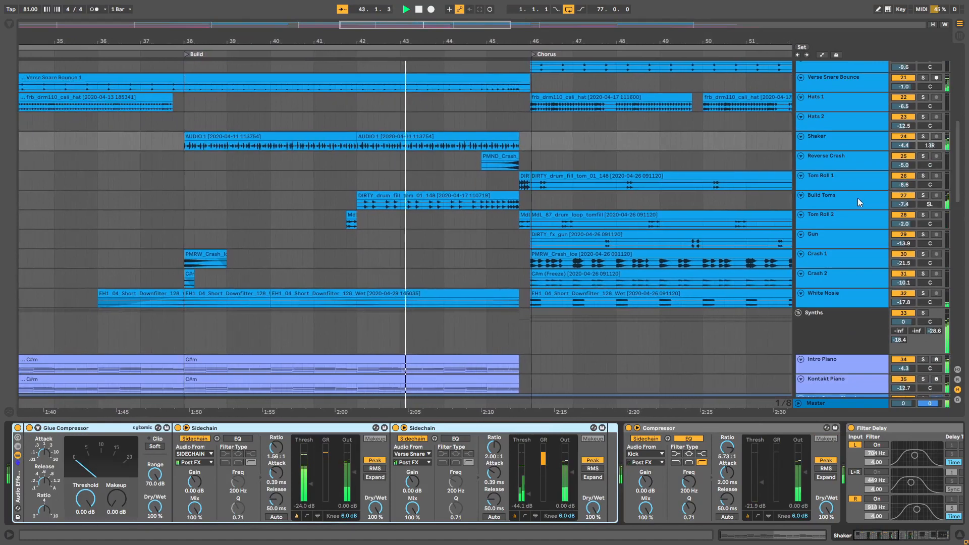
left_click(858, 200)
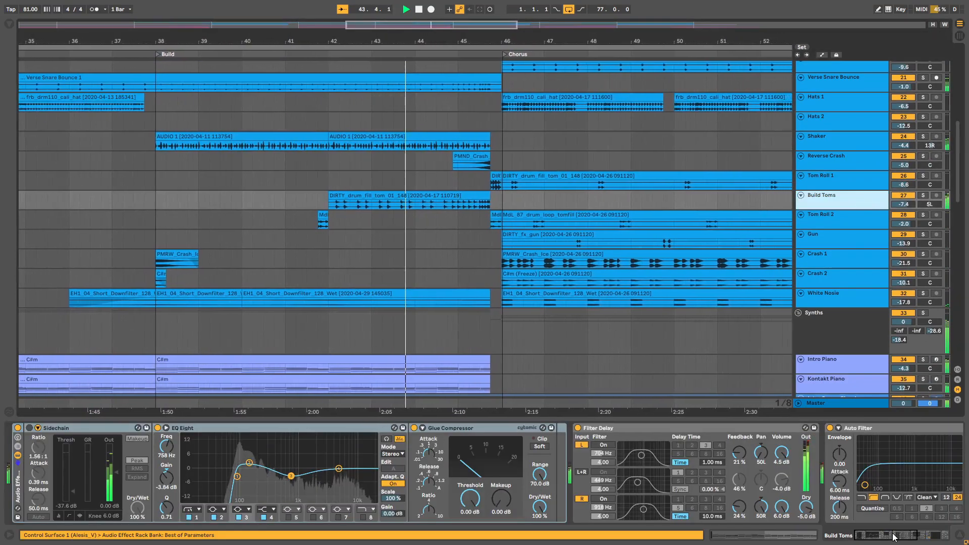
left_click_drag(893, 536, 912, 532)
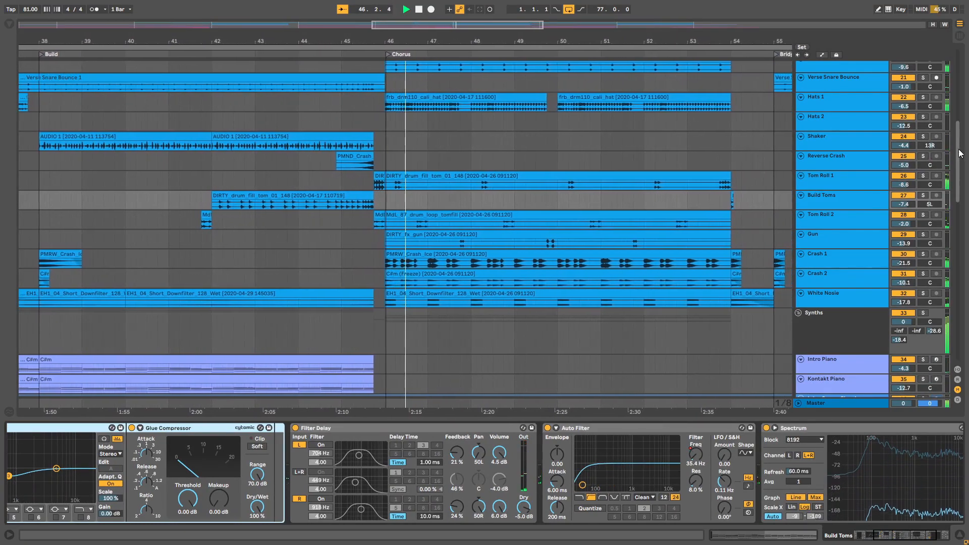
Step: Examine the second chorus's synth tracks during playback, and show the Top Lead device chain
left_click_drag(960, 153, 961, 189)
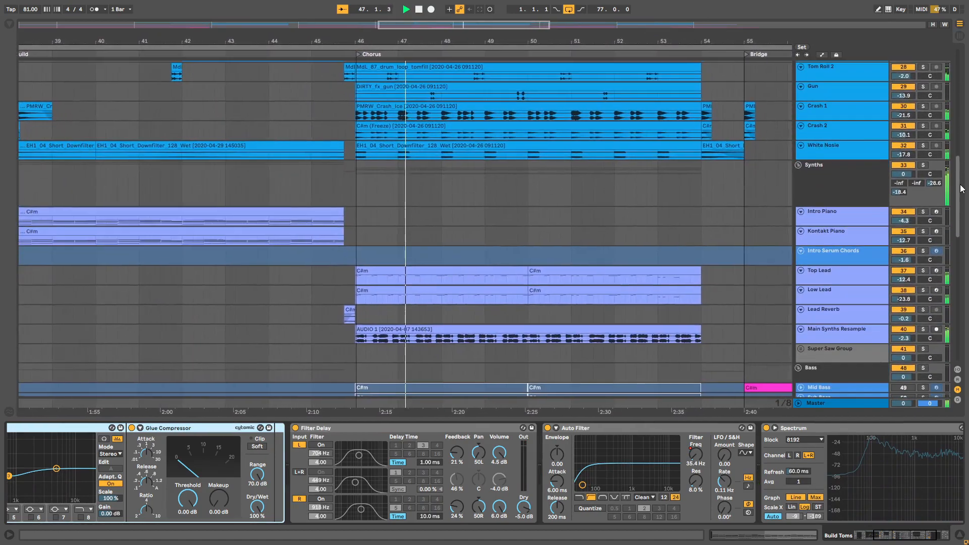
left_click(834, 274)
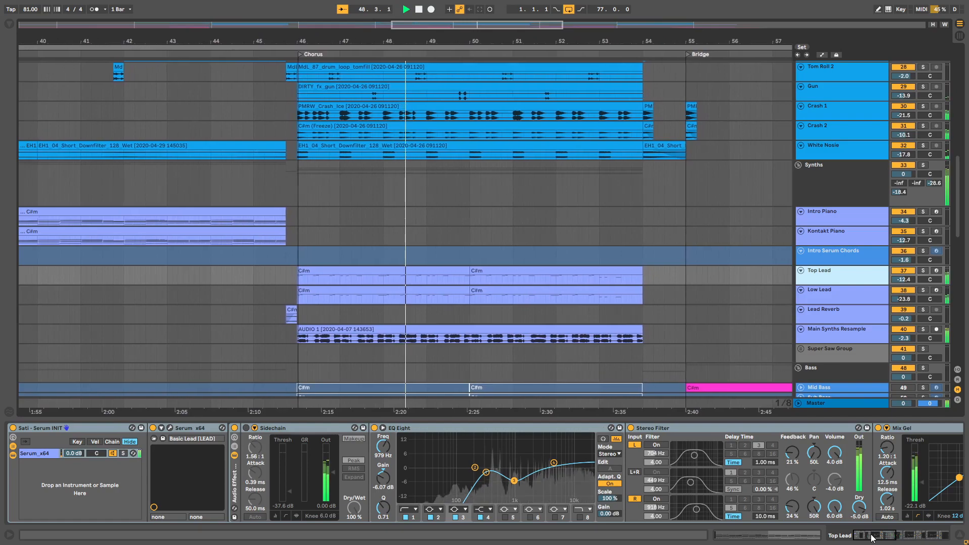
mouse_move(871, 538)
left_mouse_down()
mouse_move(918, 533)
mouse_move(862, 524)
left_mouse_up()
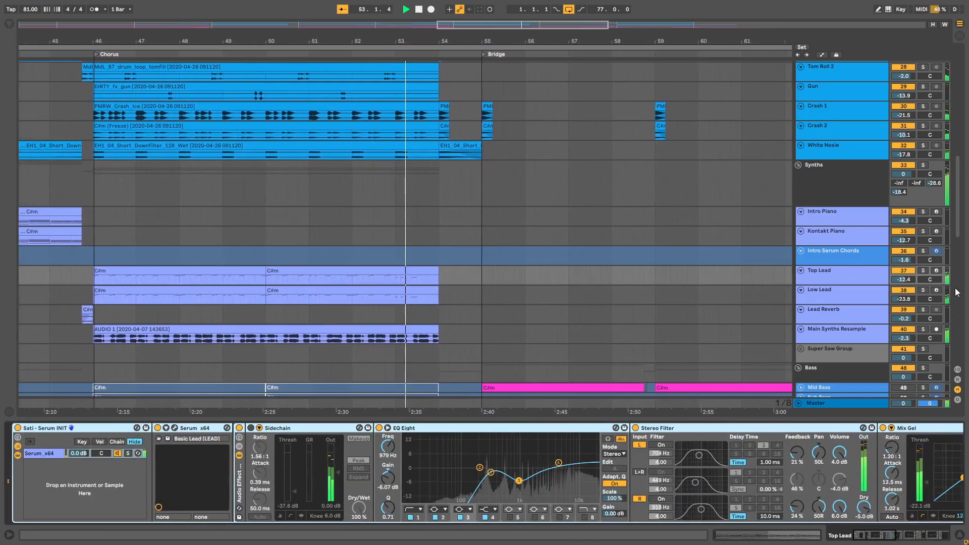
Step: Review the bridge's vocals during playback, showing the effect chains of Bridge VOX, High Bridge Backing VOX and Bridge Backing VOX
scroll(959, 257, "down", 5)
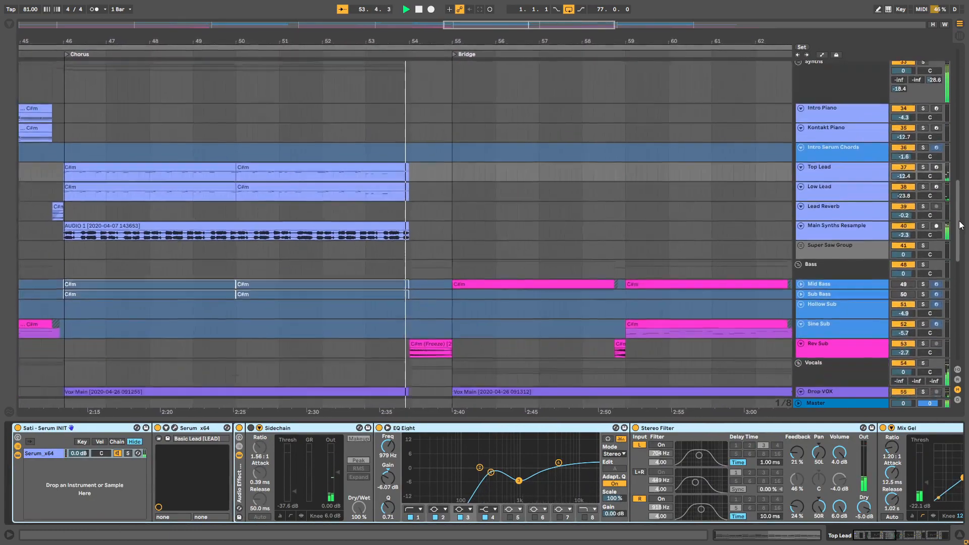
left_click_drag(960, 225, 963, 263)
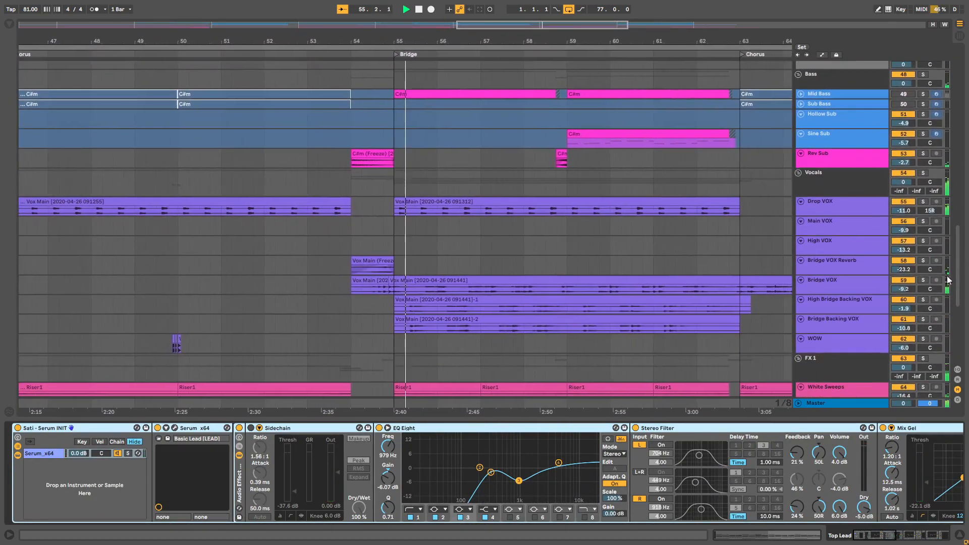
left_click(851, 283)
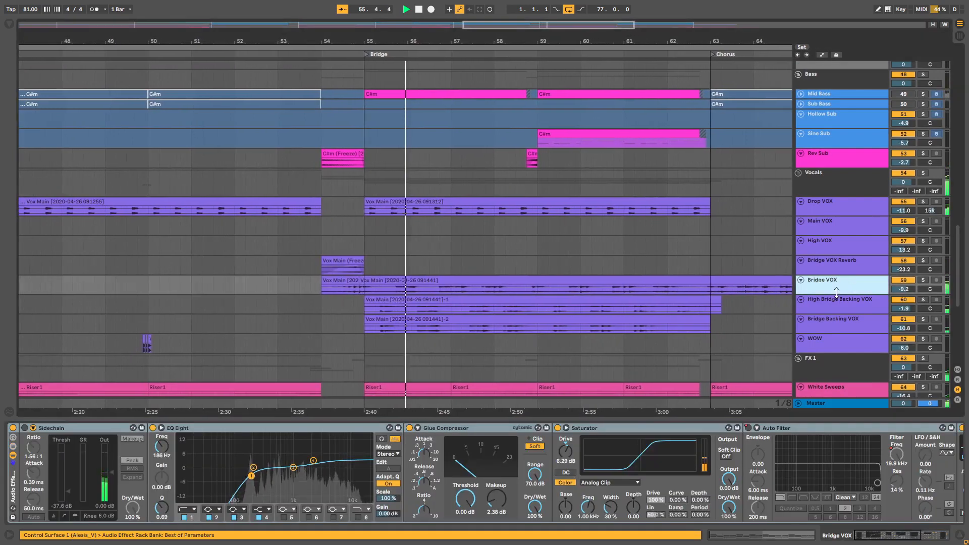
mouse_move(869, 537)
left_mouse_down()
mouse_move(910, 535)
mouse_move(861, 532)
left_mouse_up()
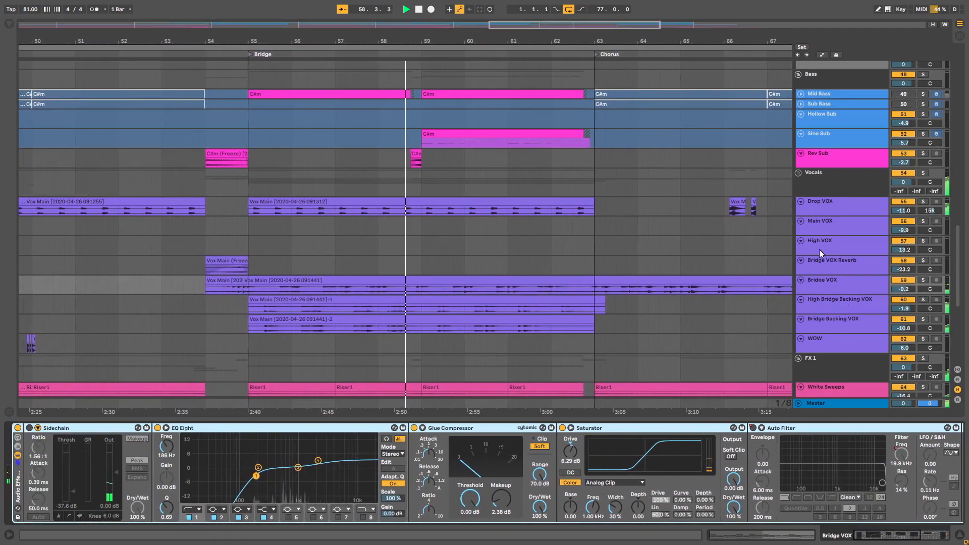
left_click(842, 307)
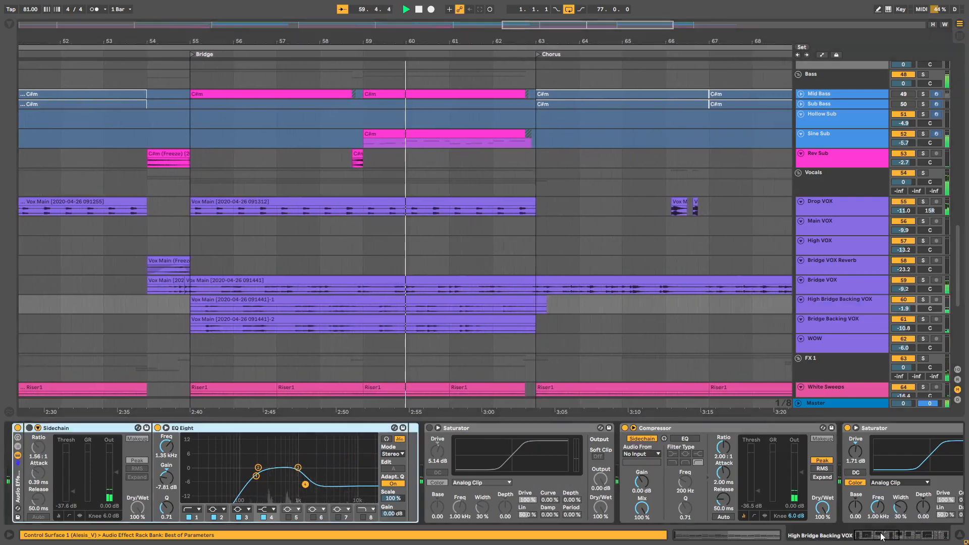
mouse_move(884, 535)
left_mouse_down()
mouse_move(917, 536)
mouse_move(877, 534)
left_mouse_up()
left_click(828, 327)
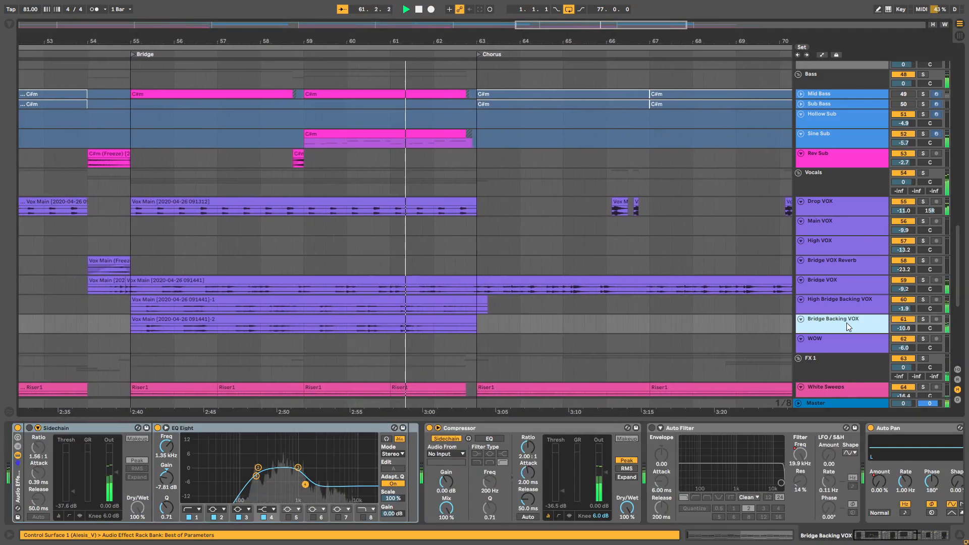
Step: Examine the final chorus's Main Synths Resample and Drop VOX tracks with their effect chains during playback
scroll(846, 276, "up", 1)
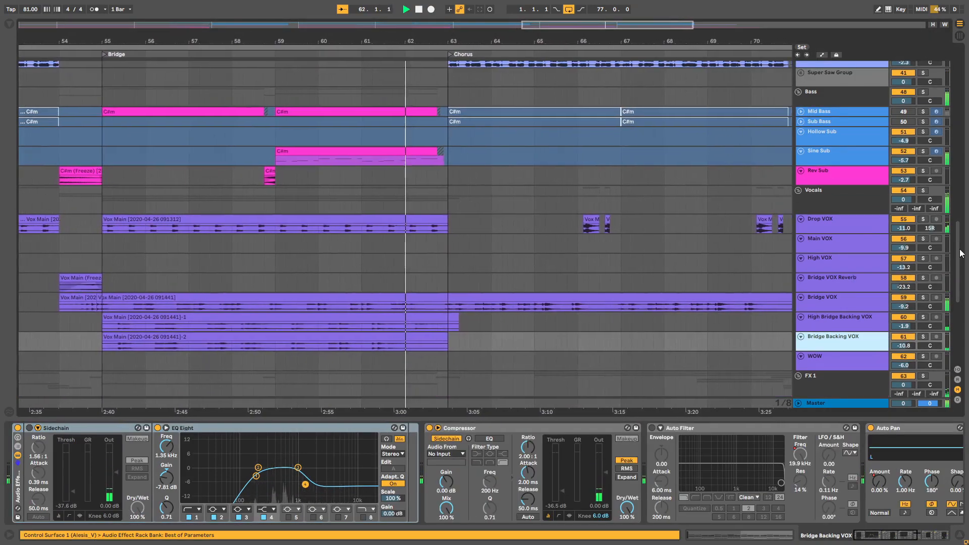
left_click_drag(958, 251, 959, 222)
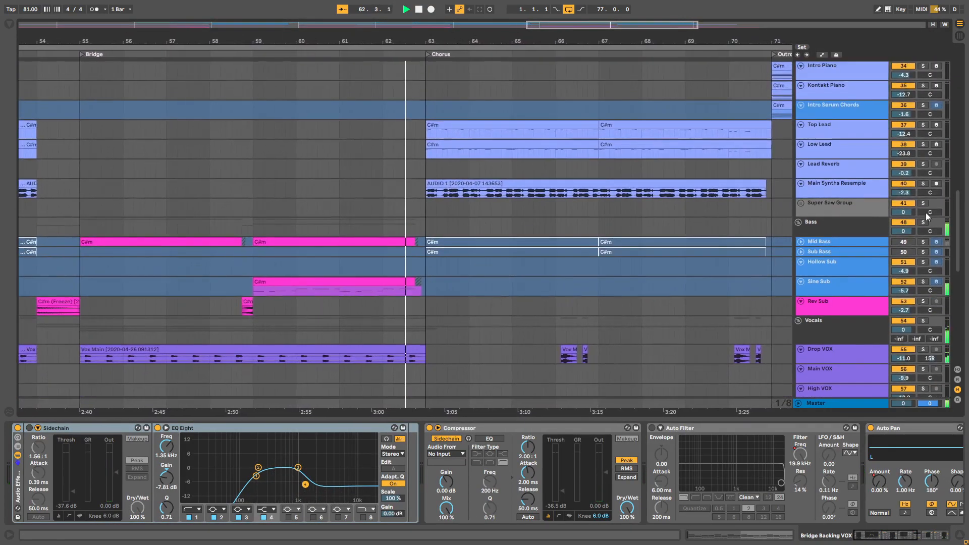
left_click(864, 186)
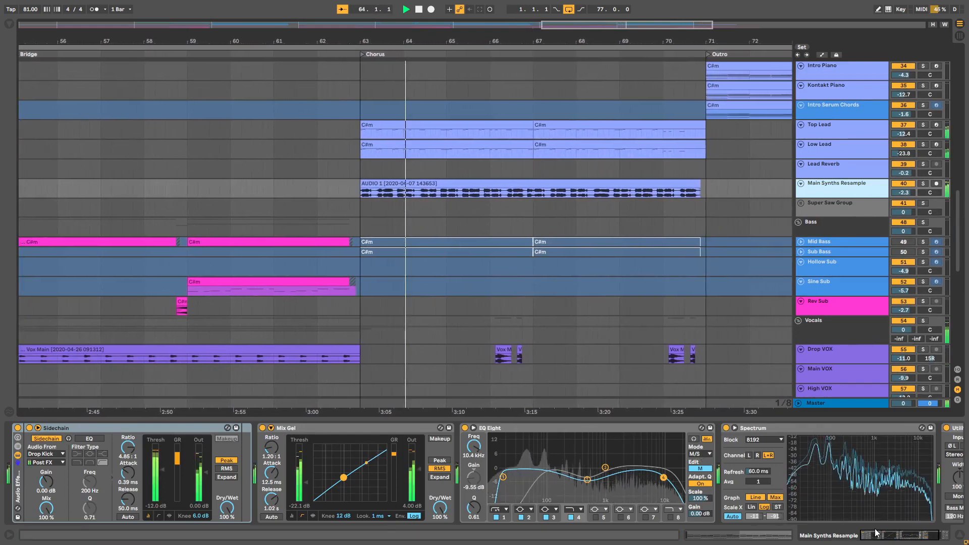
mouse_move(877, 533)
left_mouse_down()
mouse_move(889, 537)
mouse_move(871, 534)
left_mouse_up()
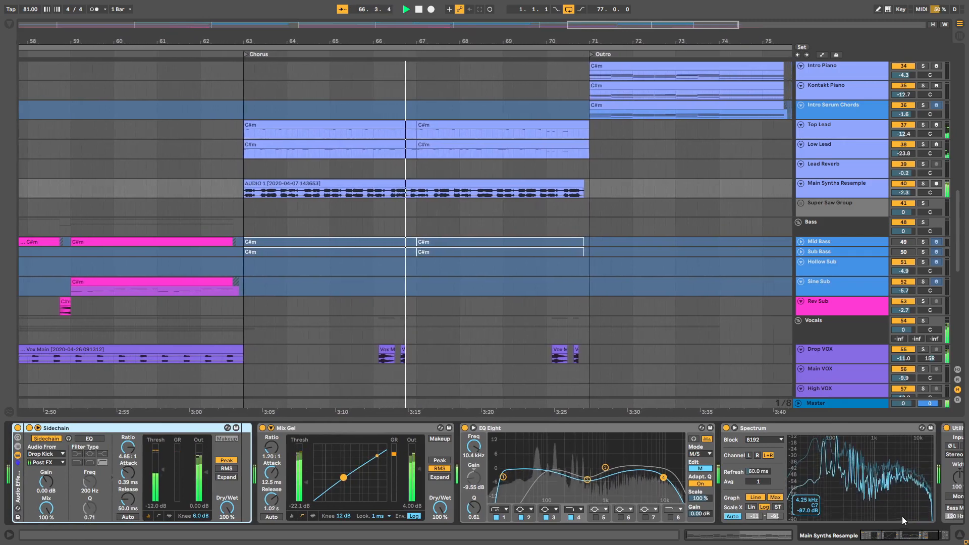
scroll(957, 239, "up", 2)
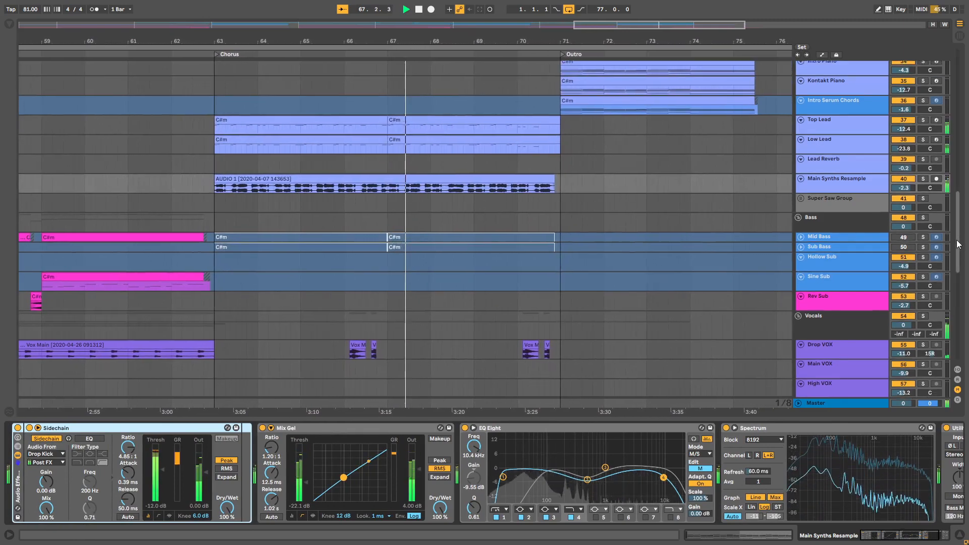
left_click_drag(958, 238, 960, 259)
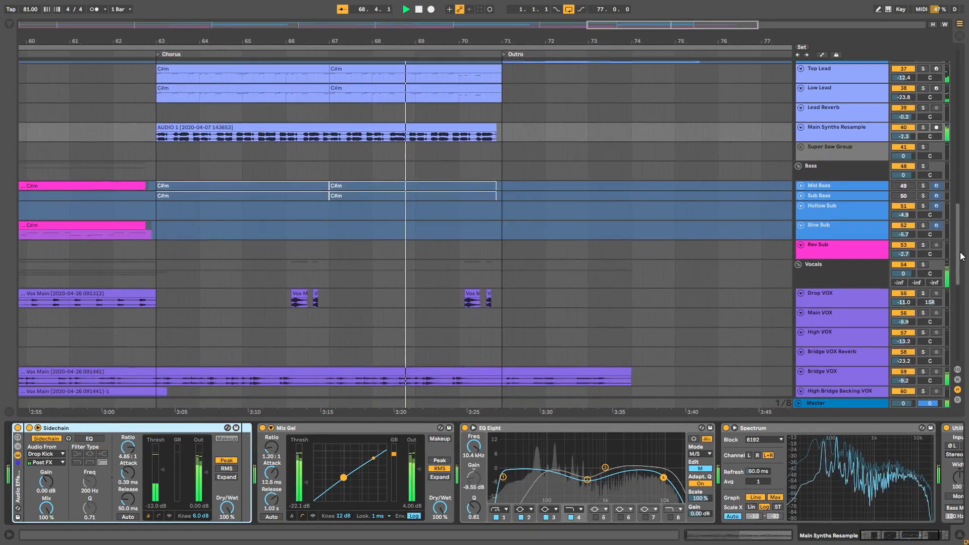
left_click(829, 301)
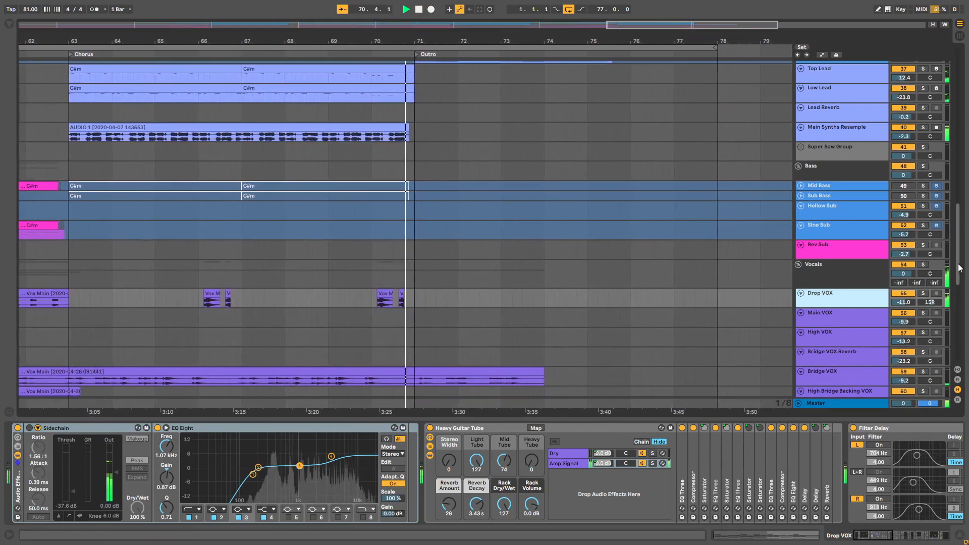
Step: Review the outro's synth and FX tracks during playback, showing the Intro Piano and Waves device chains
left_click_drag(961, 268, 965, 218)
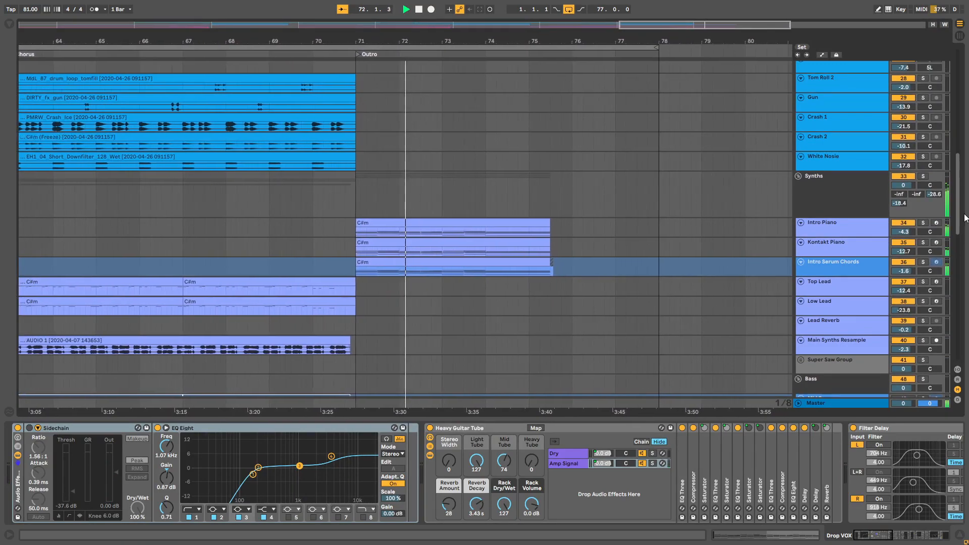
left_click(866, 229)
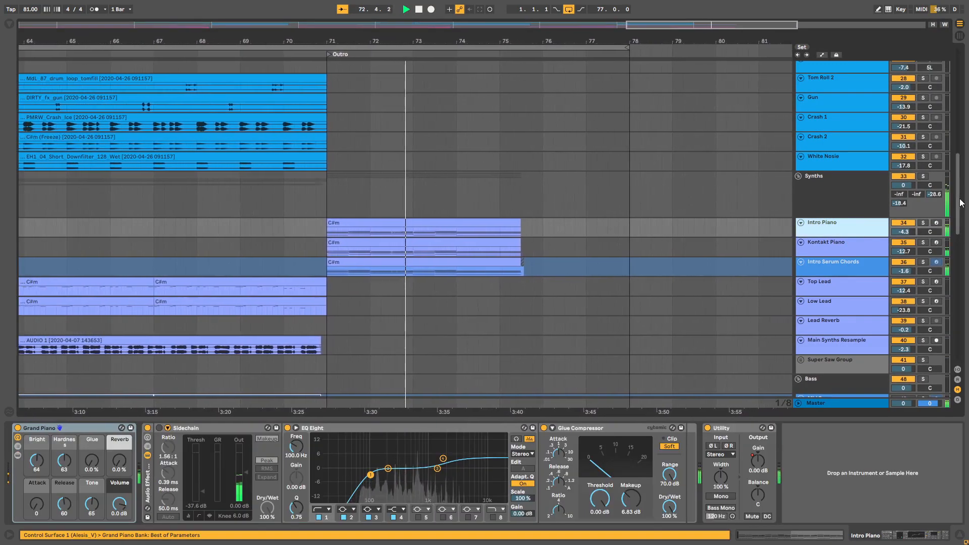
left_click_drag(960, 203, 967, 335)
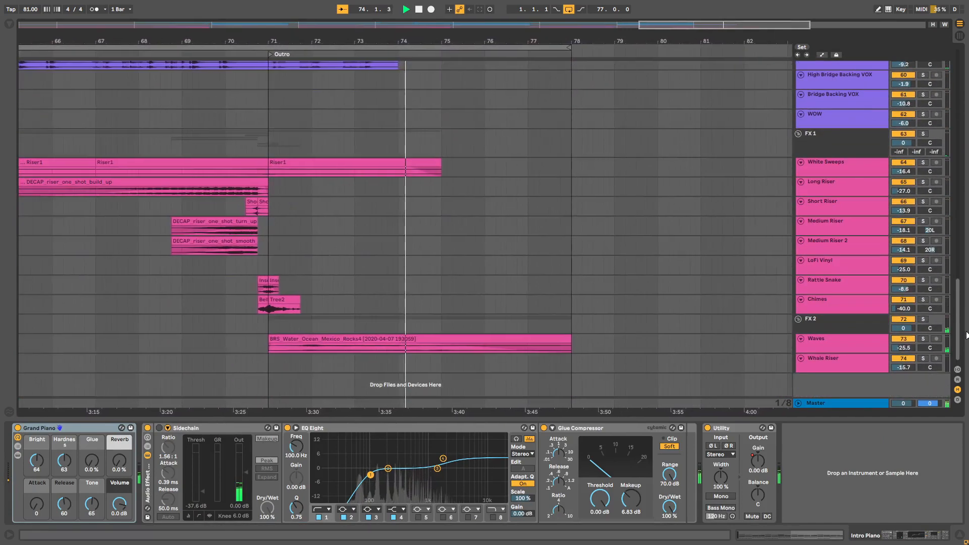
left_click(861, 346)
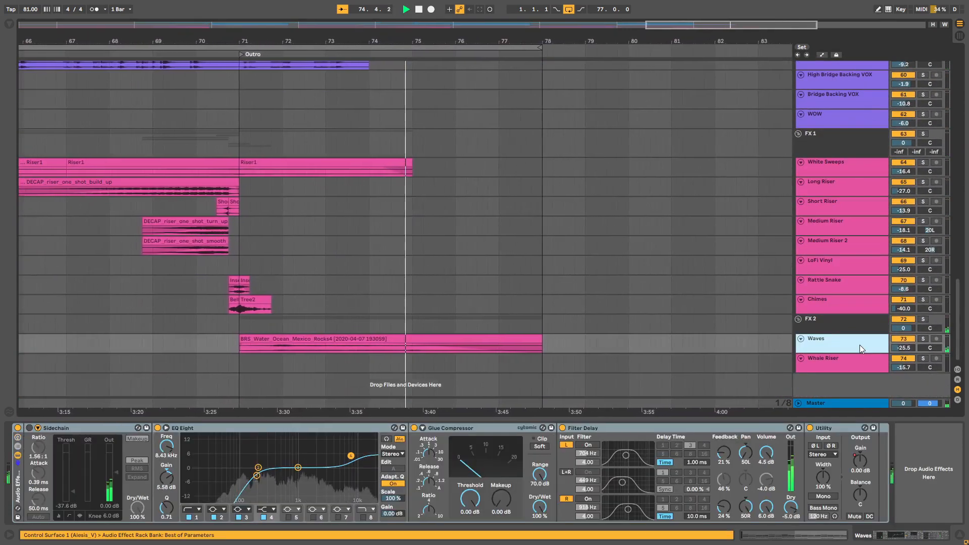